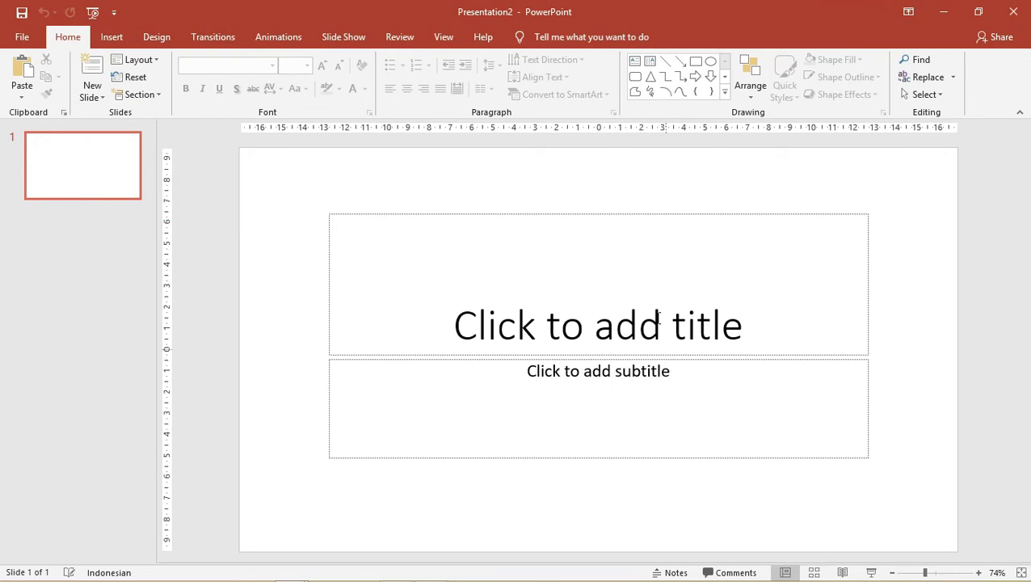
- Select both the title and subtitle placeholders and delete them, leaving an empty slide
click(626, 255)
shift+click(578, 371)
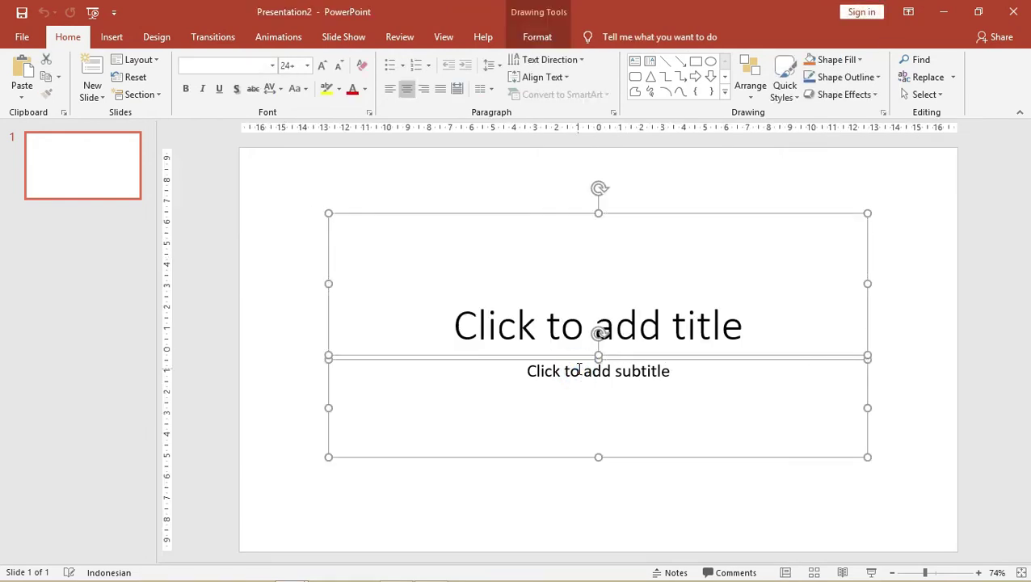
key(Delete)
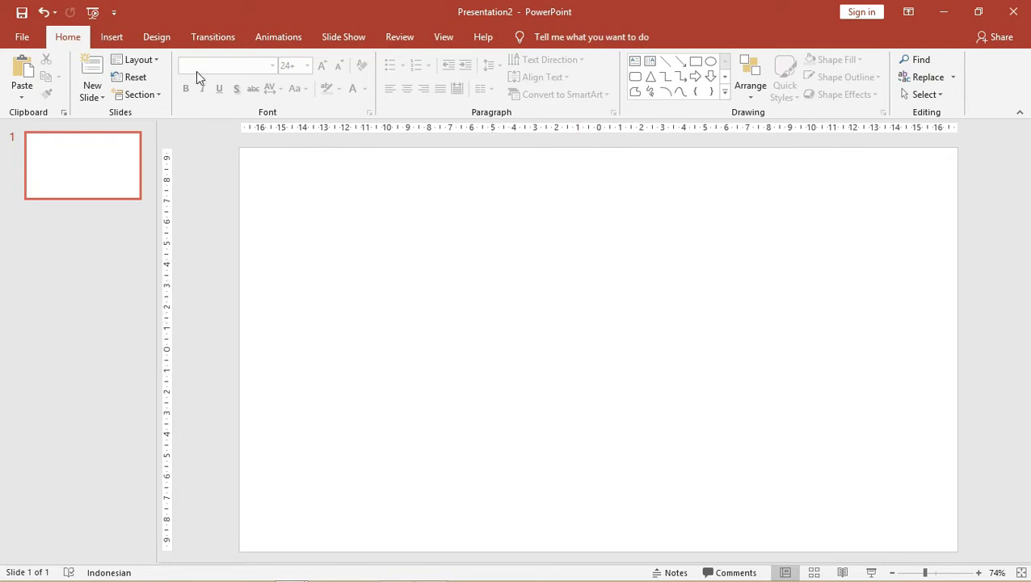
click(113, 36)
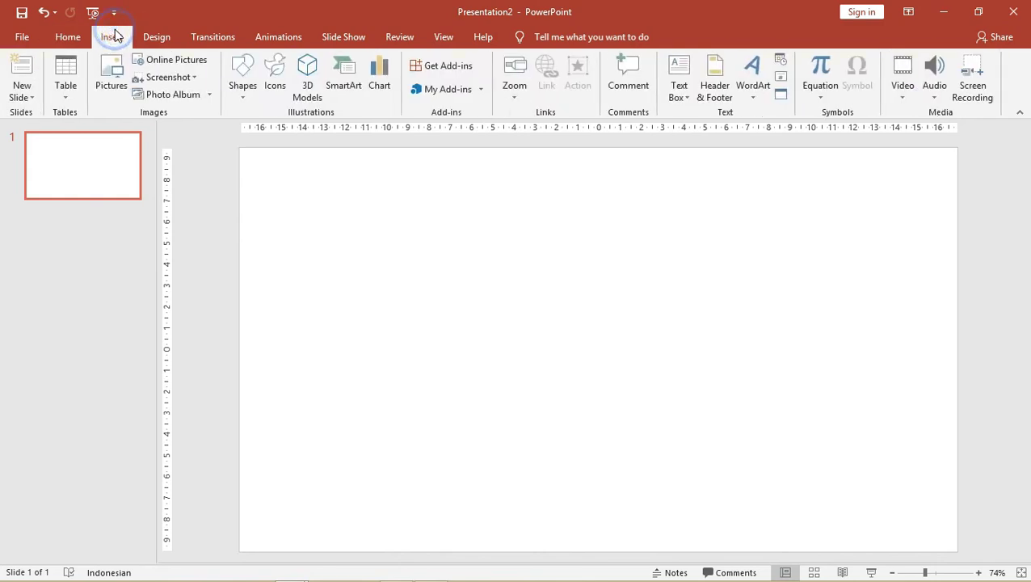
- Draw a 5.94 cm blue square with the Rectangle shape and position it on the slide's left side
click(247, 103)
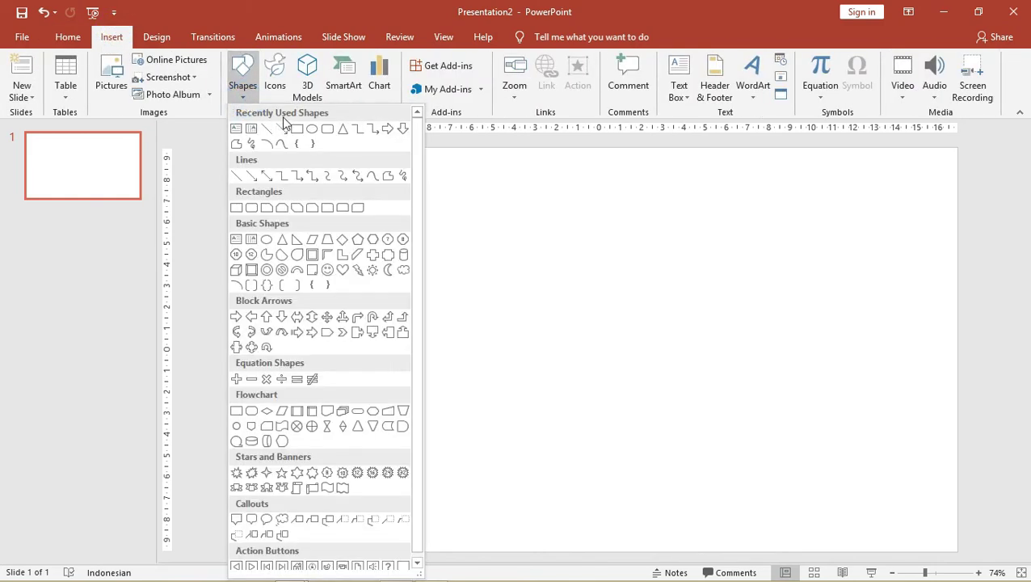
drag(418, 147, 415, 211)
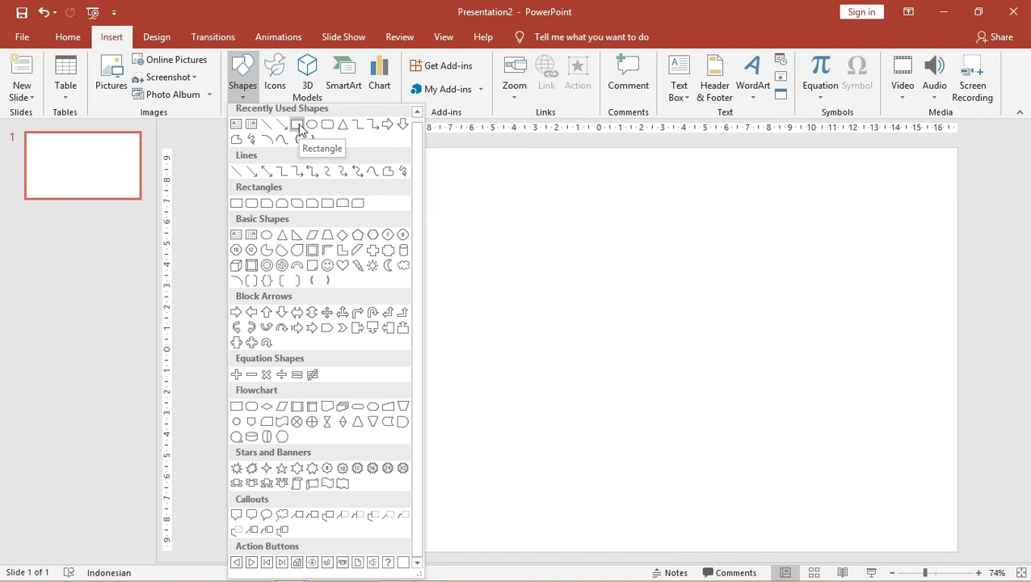
click(297, 126)
mouse_move(417, 212)
mouse_down()
mouse_move(572, 392)
mouse_move(492, 339)
mouse_up()
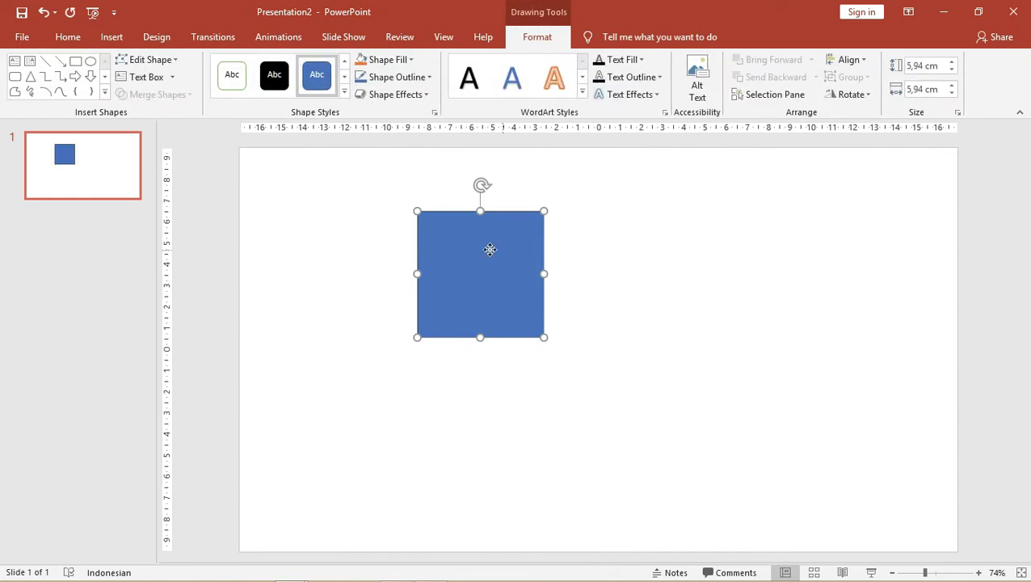
drag(490, 246, 468, 253)
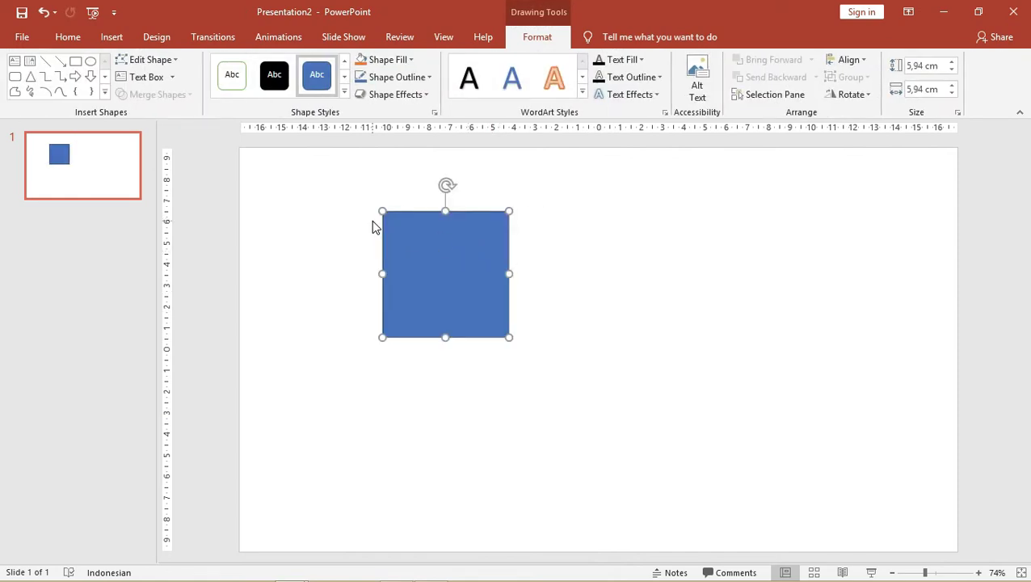
drag(457, 260, 423, 262)
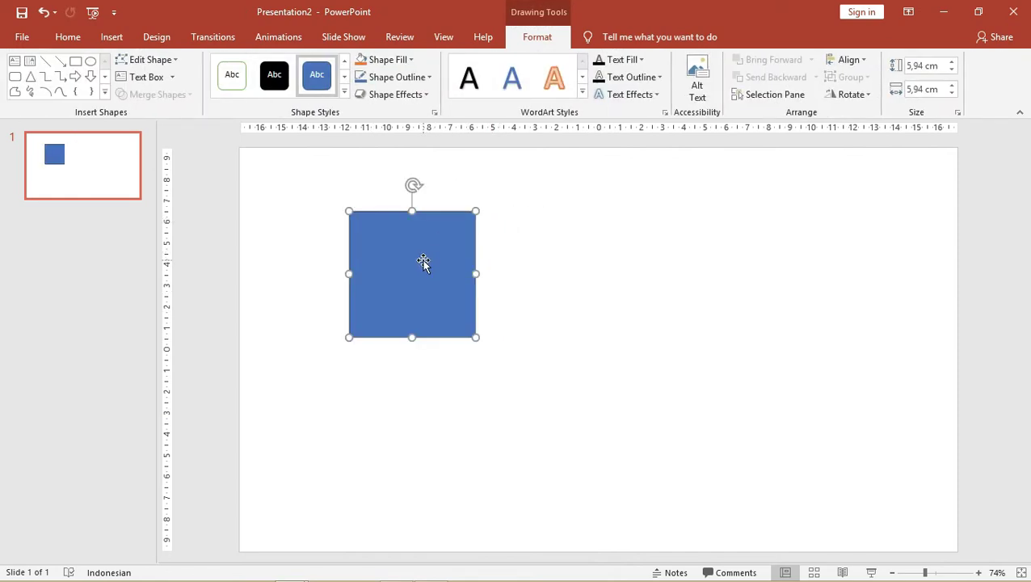
mouse_move(440, 245)
mouse_down()
mouse_move(459, 250)
mouse_move(430, 236)
mouse_up()
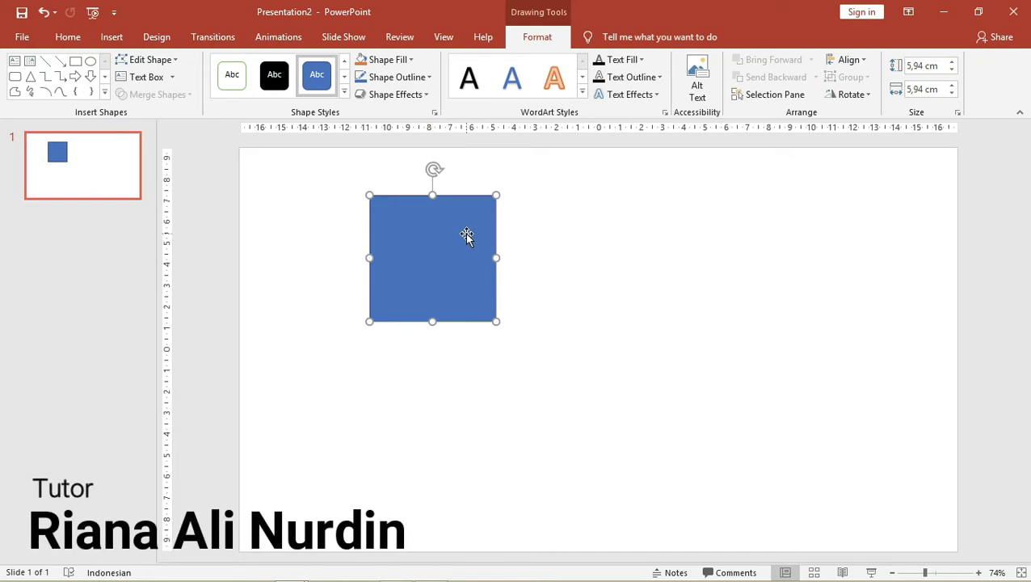
mouse_move(449, 241)
mouse_down()
mouse_move(480, 257)
mouse_move(452, 258)
mouse_up()
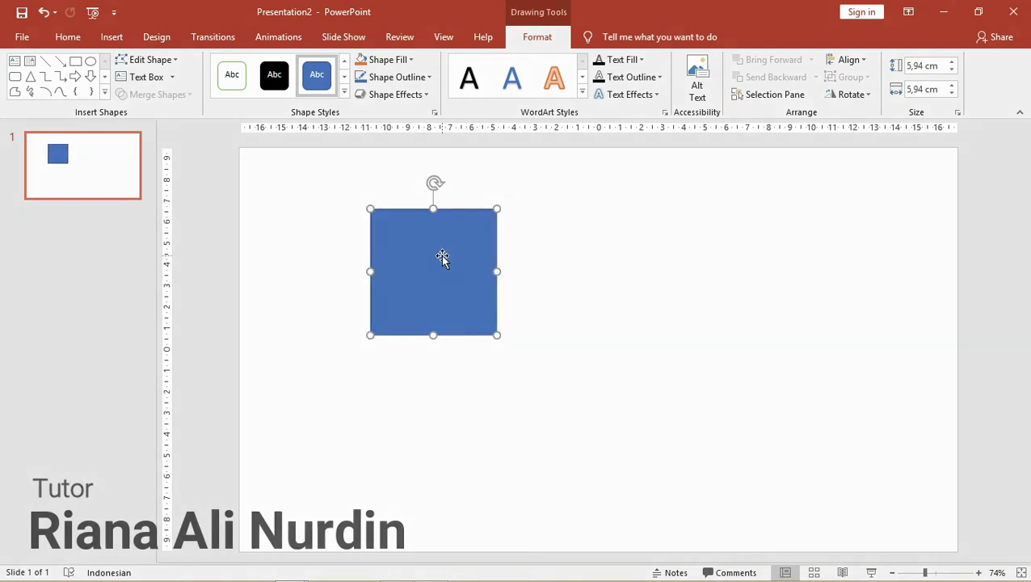
click(112, 37)
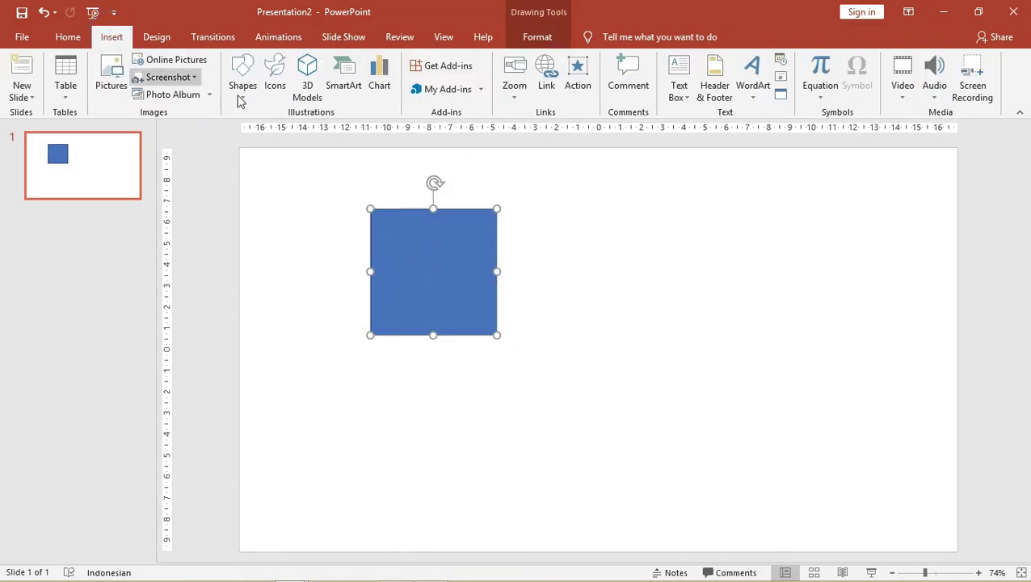
- Draw an Oval circle right of the square and resize it to about 6.63 × 6.62 cm
click(244, 90)
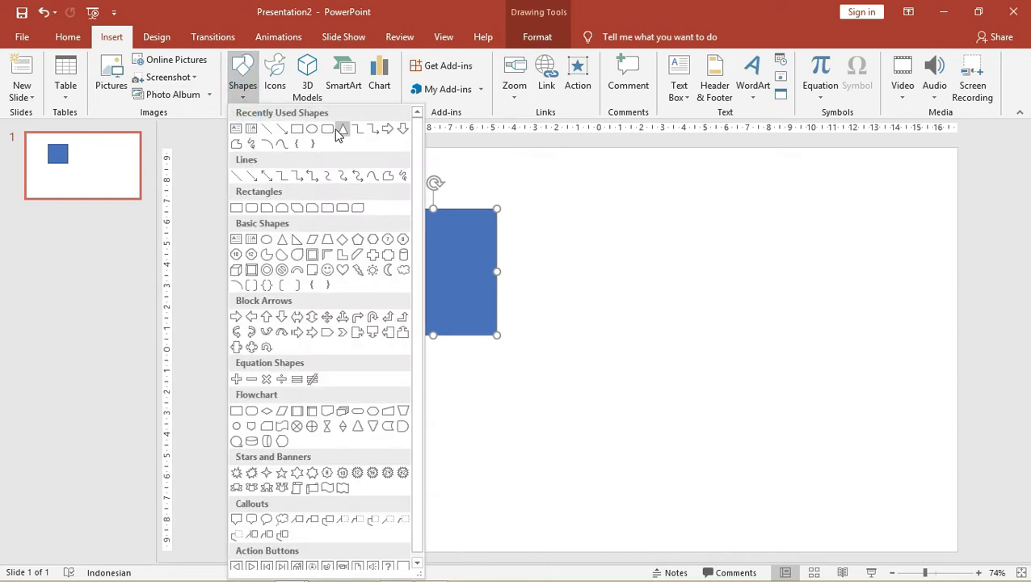
click(312, 130)
drag(575, 223, 731, 384)
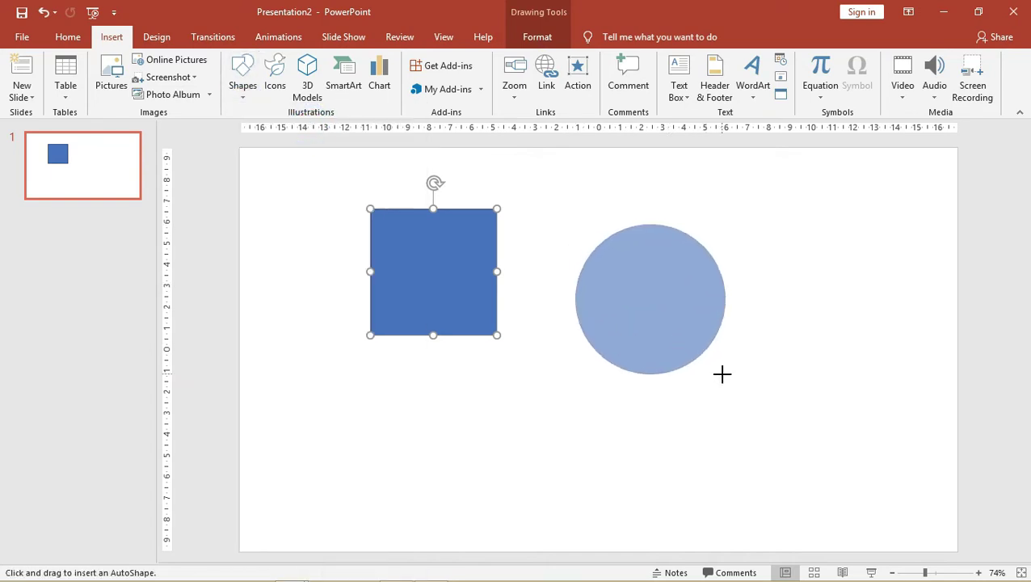
drag(665, 269, 632, 236)
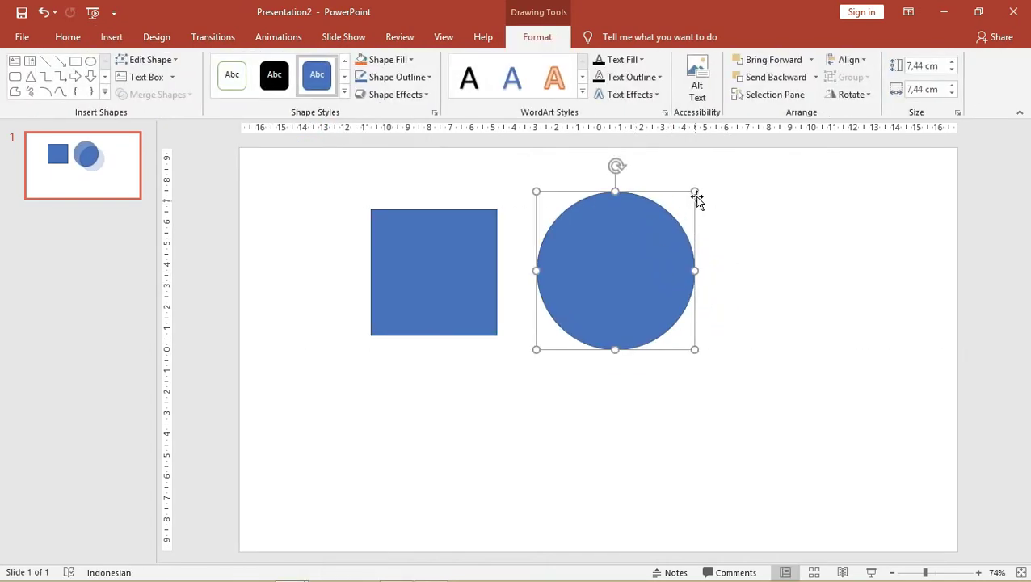
drag(692, 192, 677, 207)
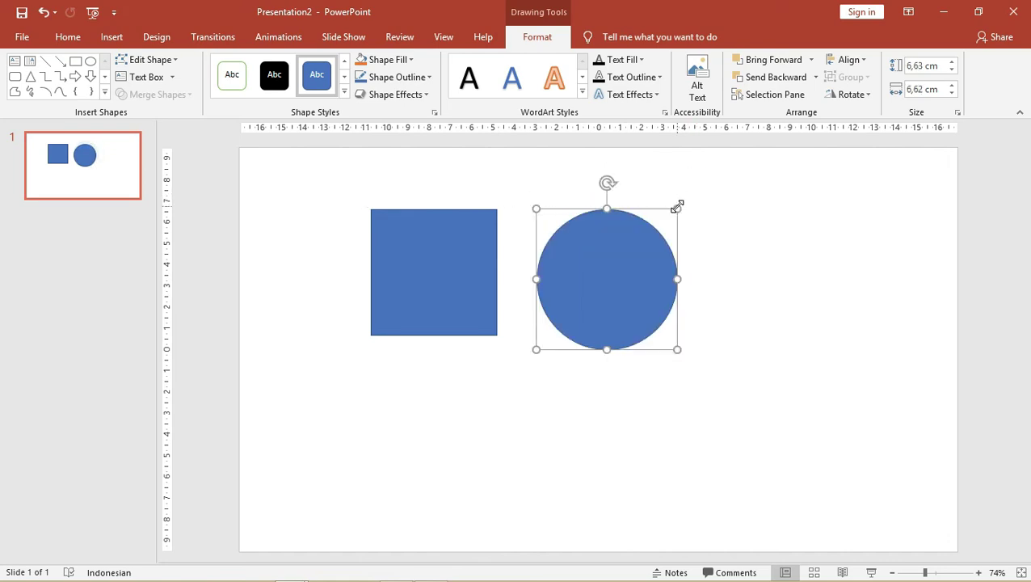
click(739, 216)
click(583, 263)
click(534, 40)
click(90, 77)
click(58, 77)
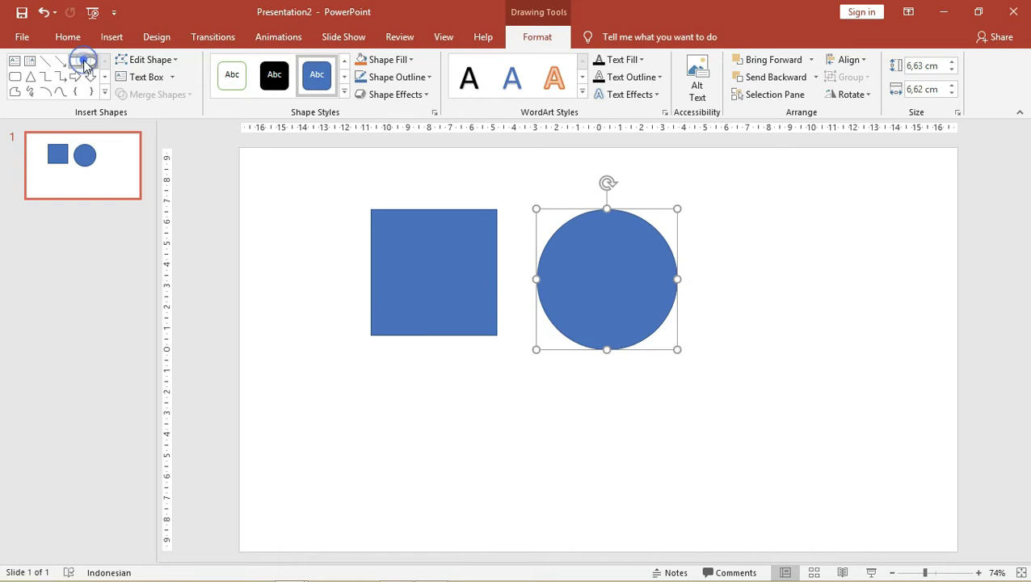
click(90, 76)
drag(735, 239, 841, 355)
key(ctrl+z)
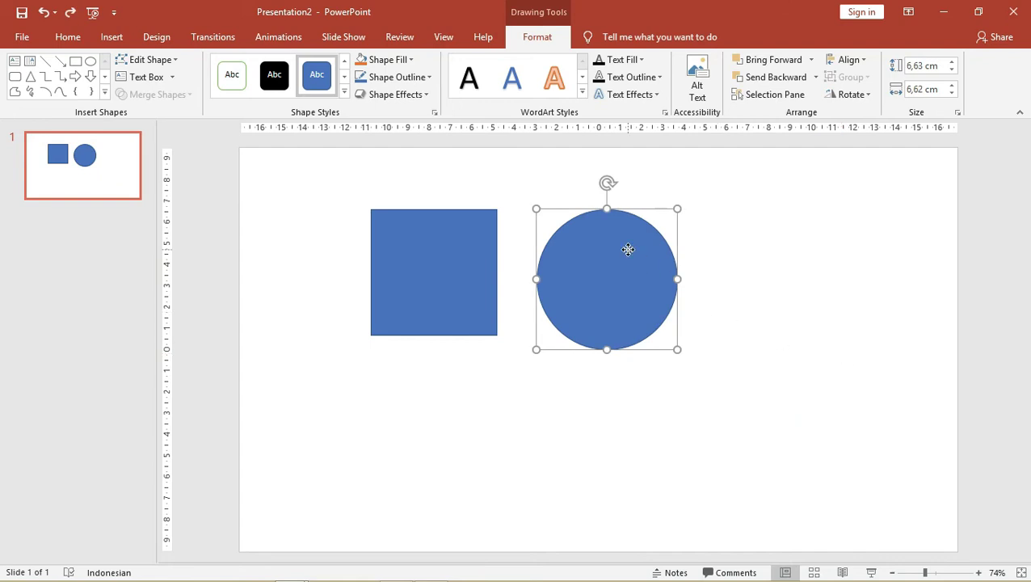
right_click(629, 250)
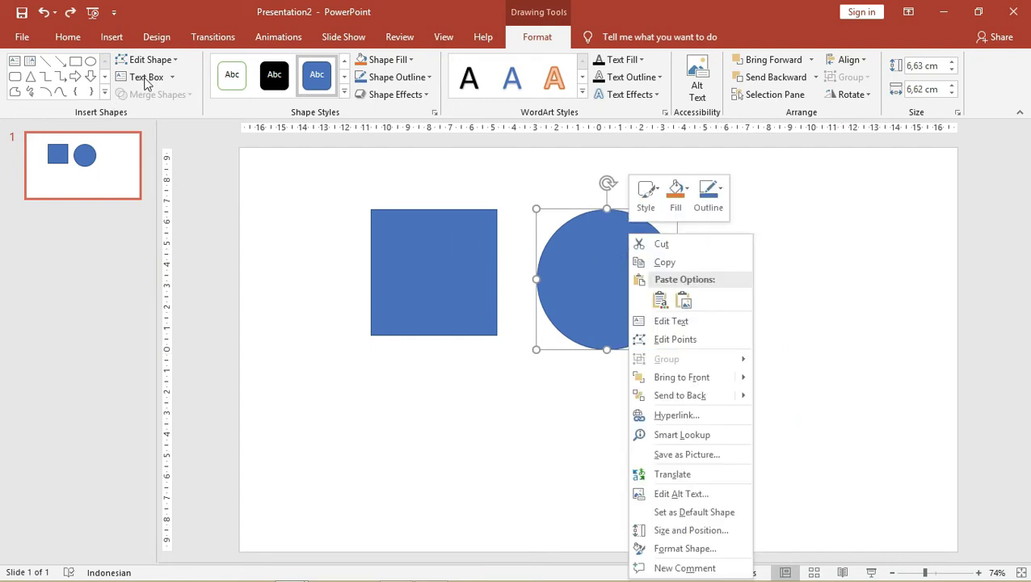
click(173, 63)
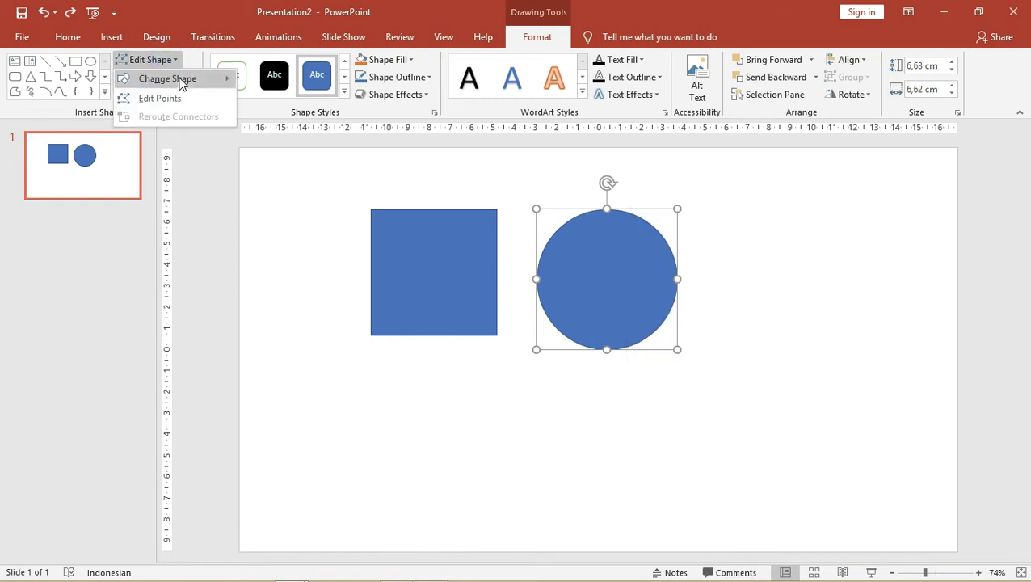
click(180, 79)
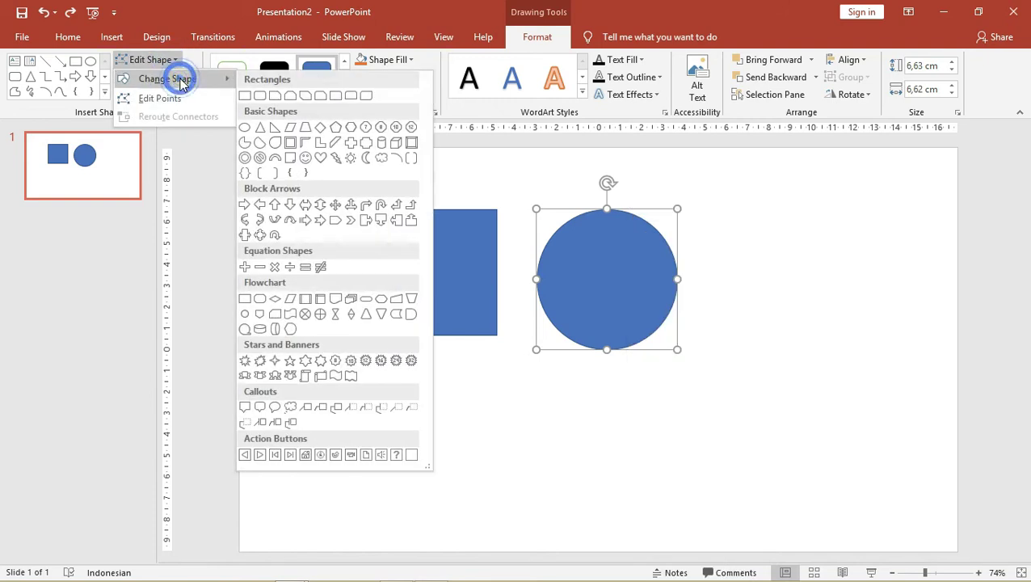
click(319, 128)
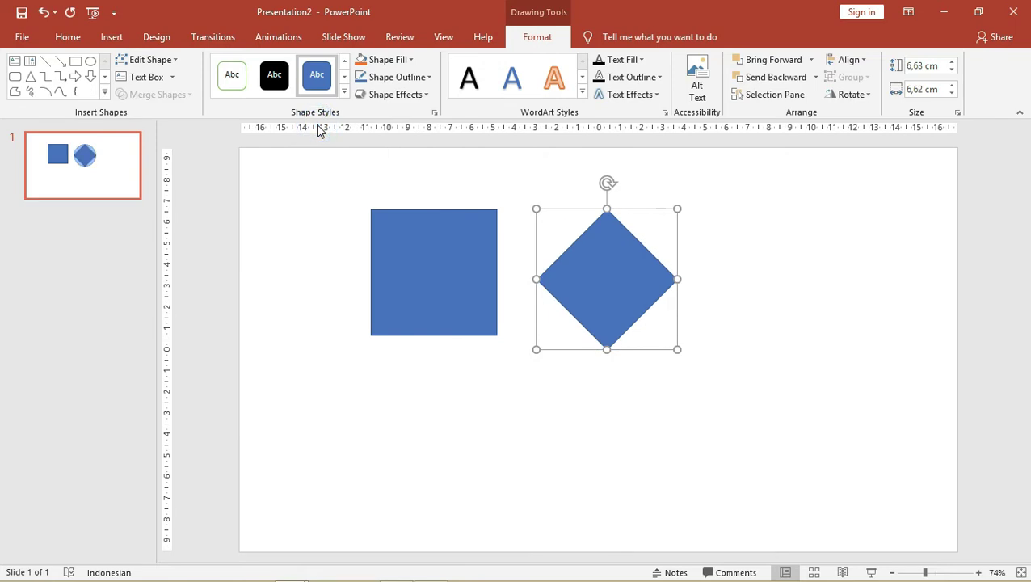
key(ctrl+z)
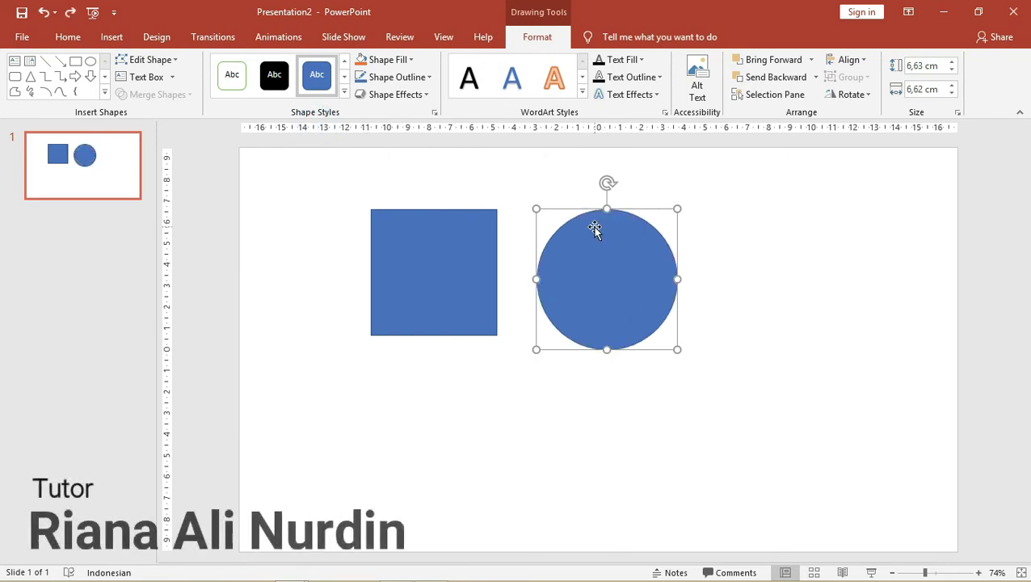
click(714, 236)
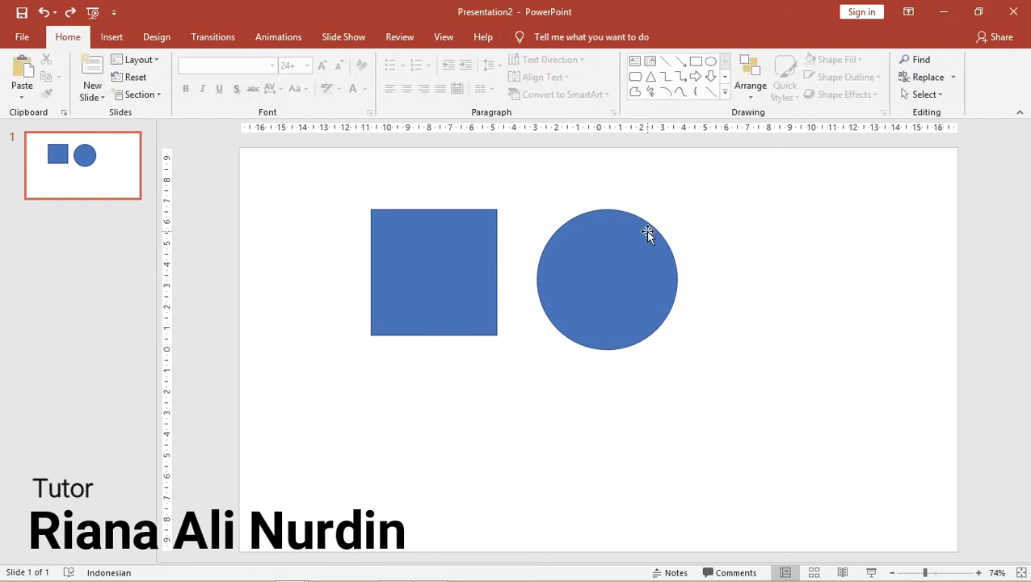
click(618, 250)
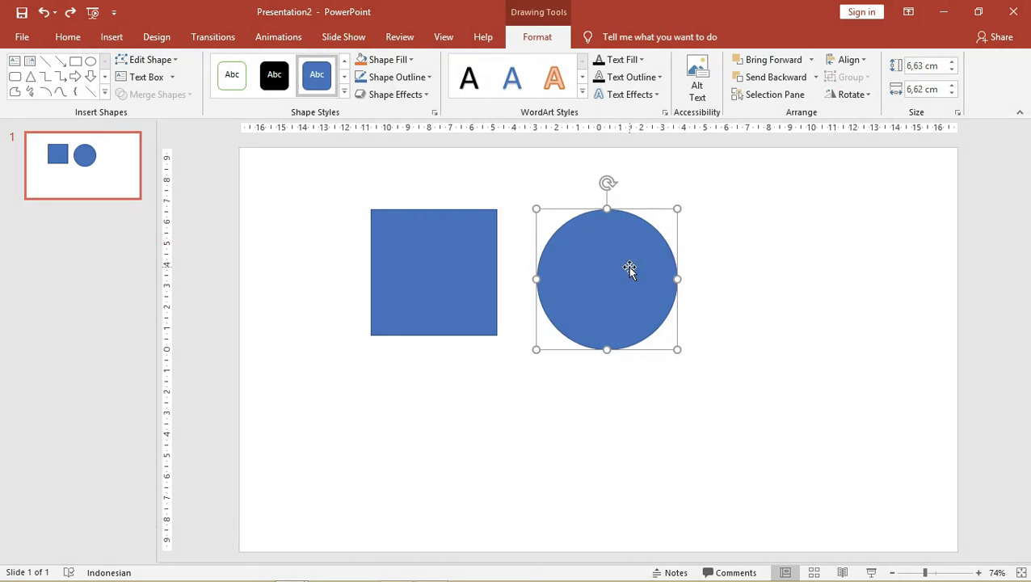
drag(614, 268, 723, 268)
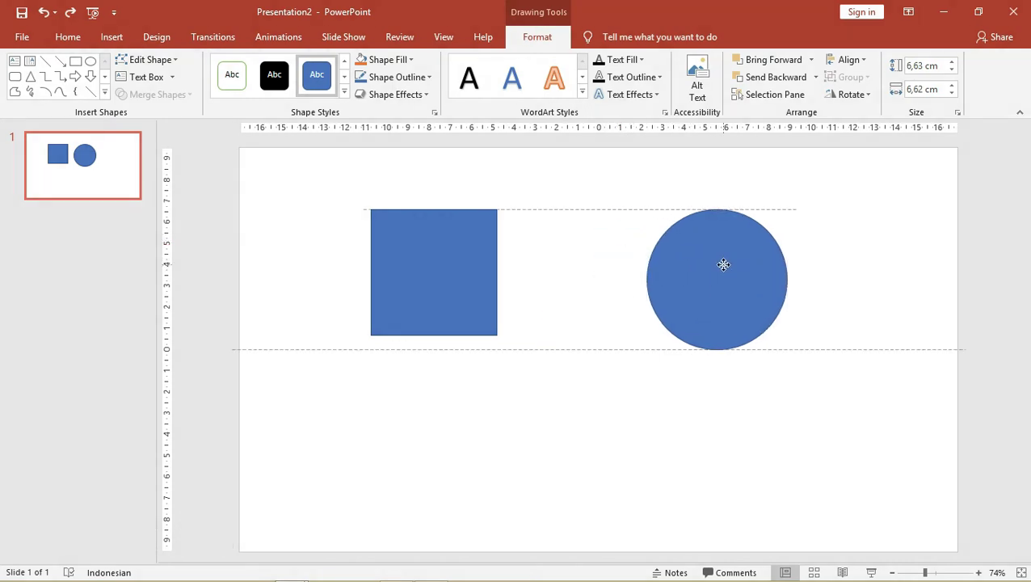
key(ctrl+z)
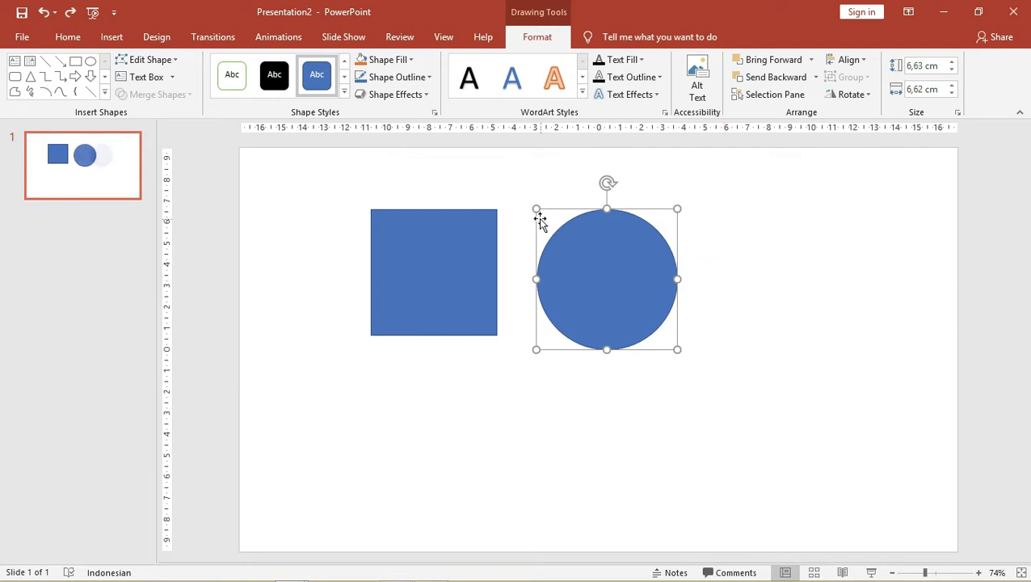
click(503, 186)
click(449, 248)
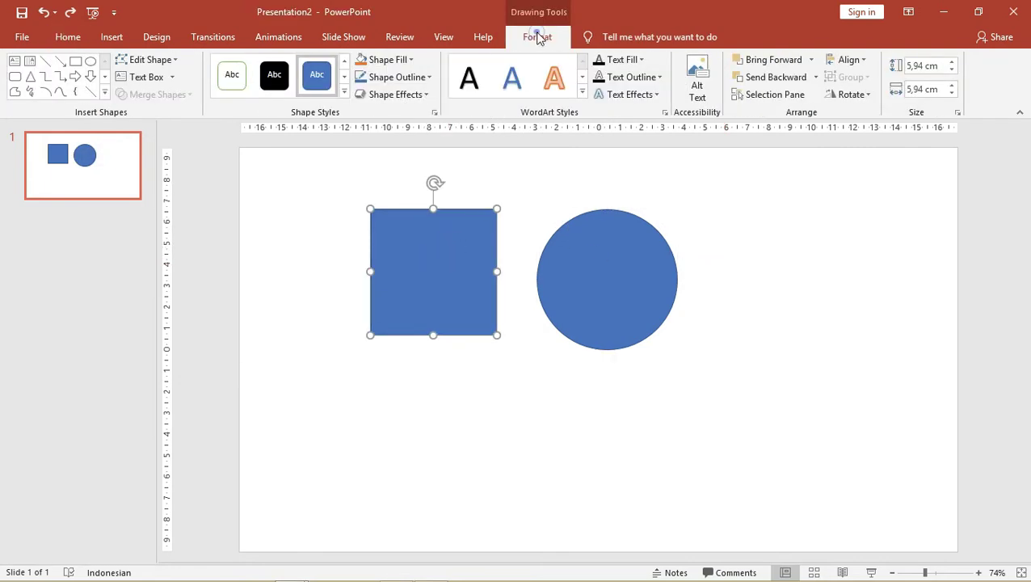
- Turn on Edit Points for the square and drag its top-right vertex down and inward
click(161, 61)
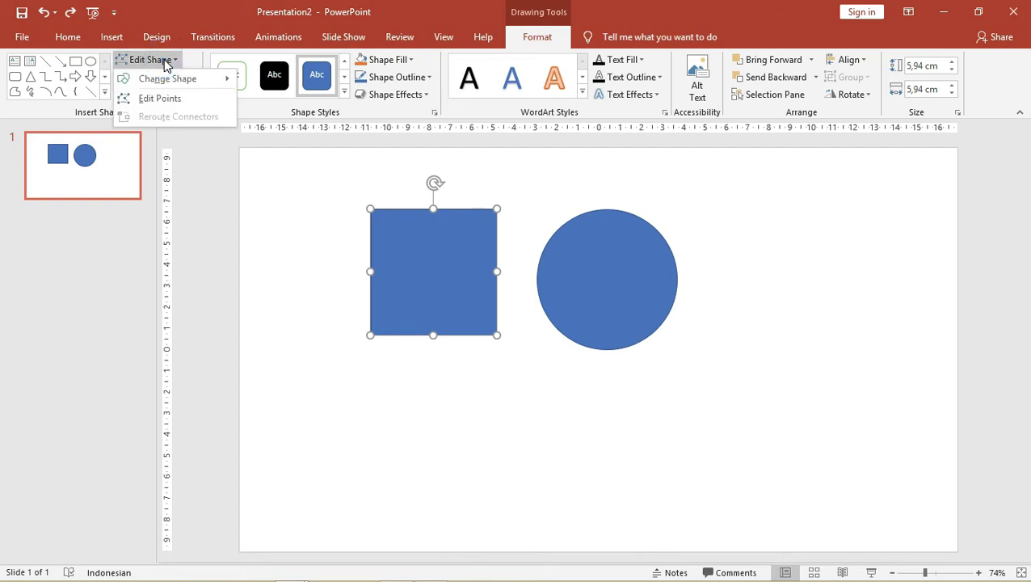
mouse_move(176, 81)
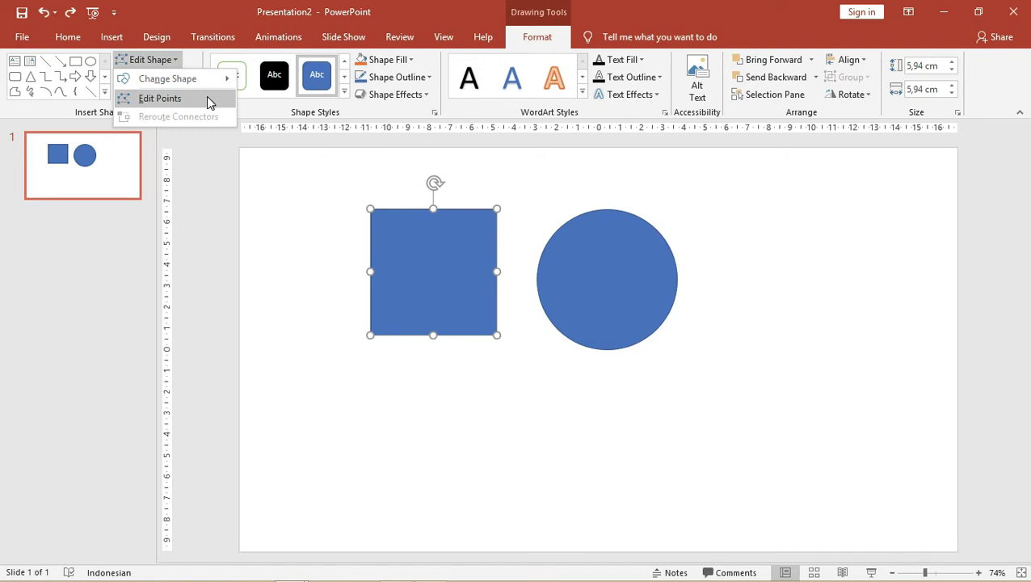
click(206, 98)
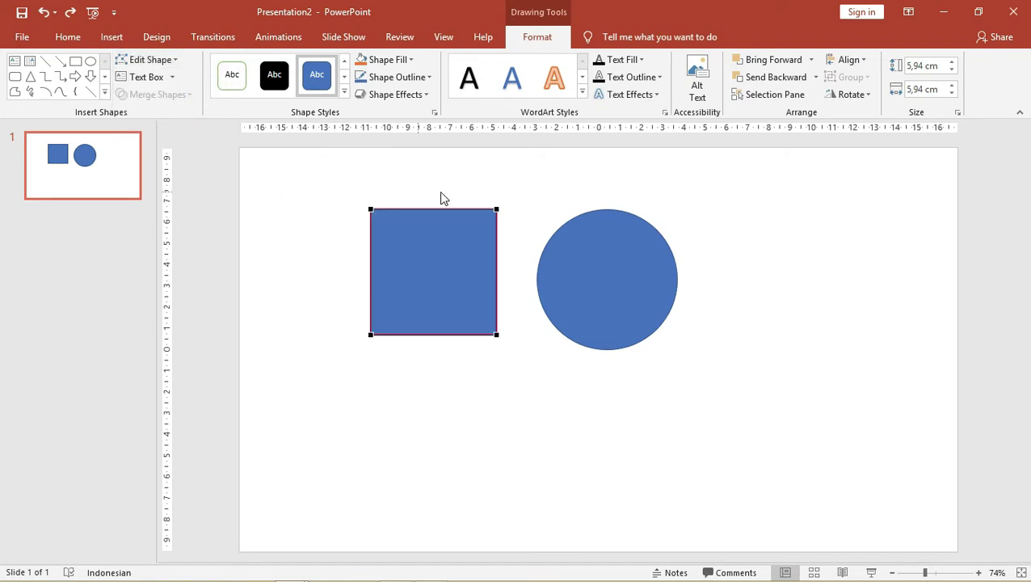
scroll(438, 242, up, 5)
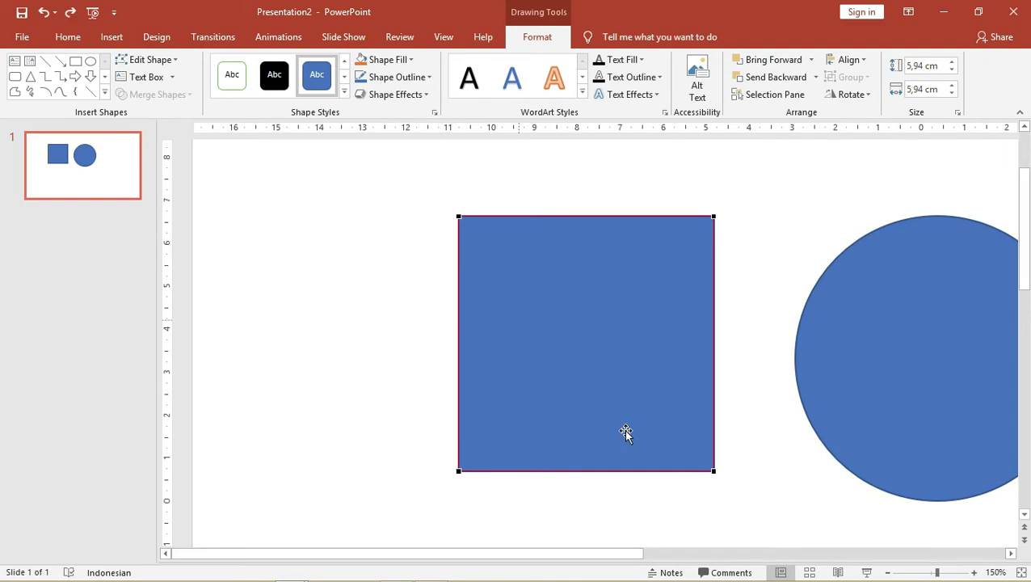
drag(643, 554, 702, 556)
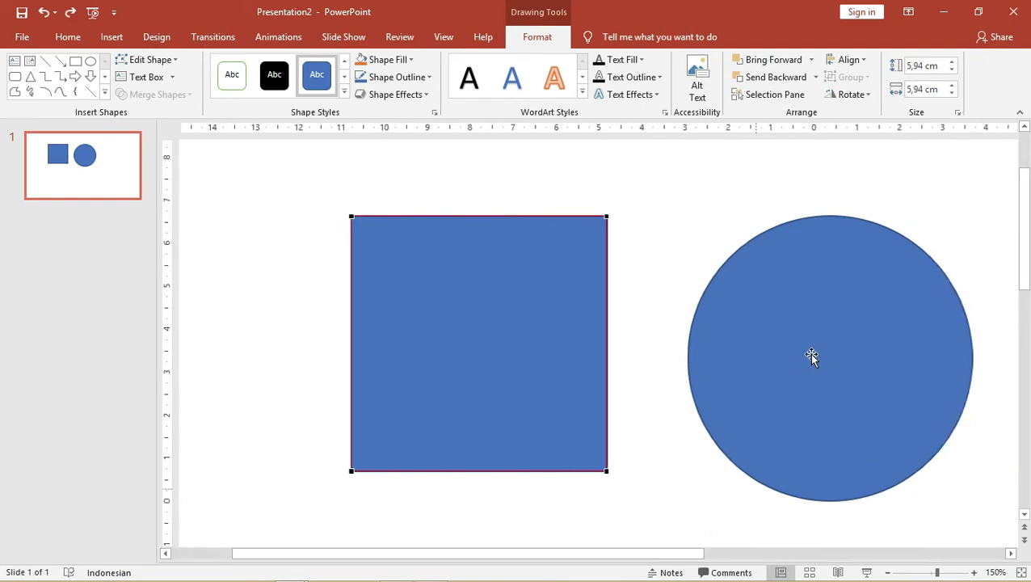
scroll(587, 291, up, 1)
scroll(587, 290, up, 4)
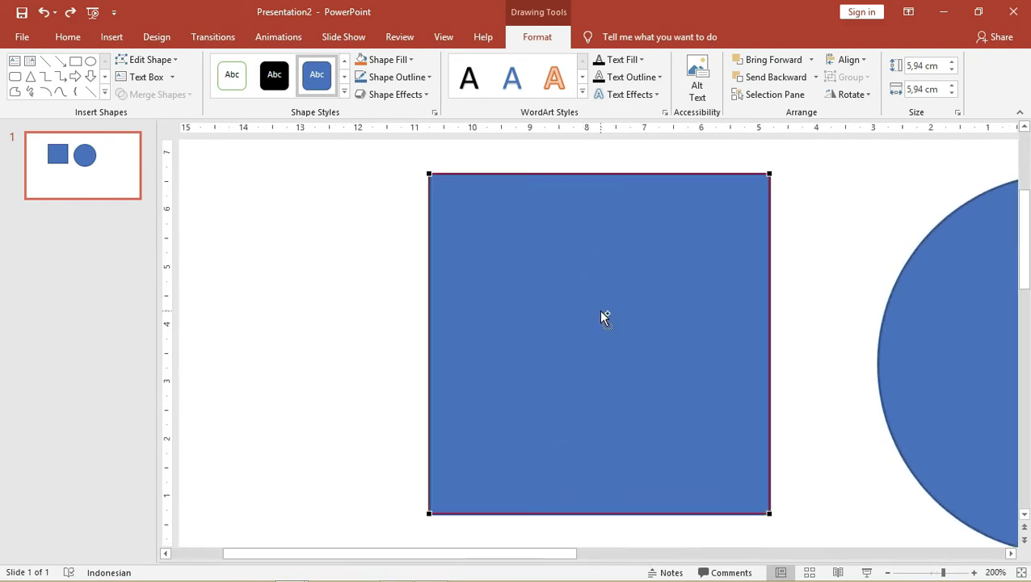
scroll(600, 313, down, 5)
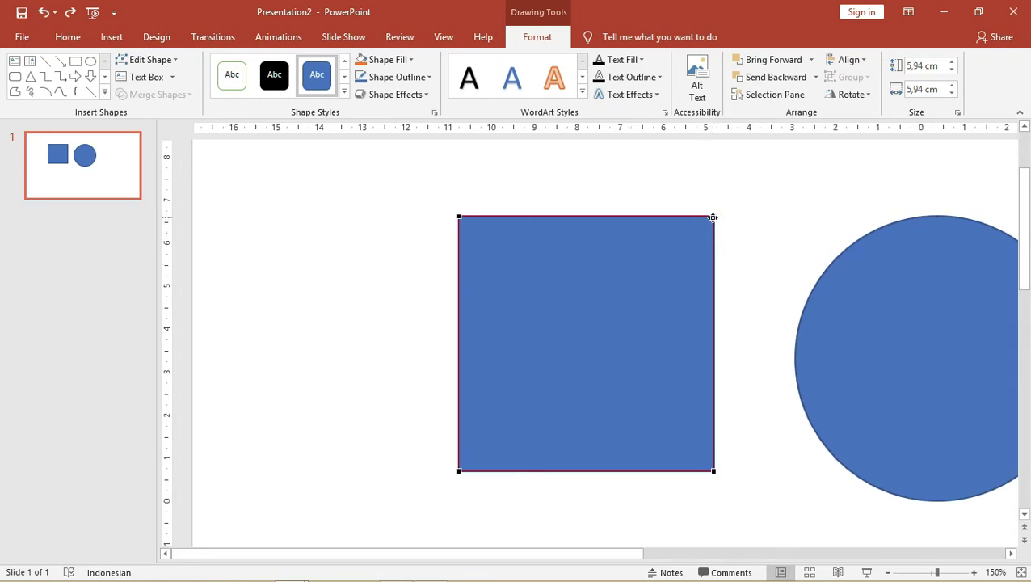
drag(712, 218, 646, 265)
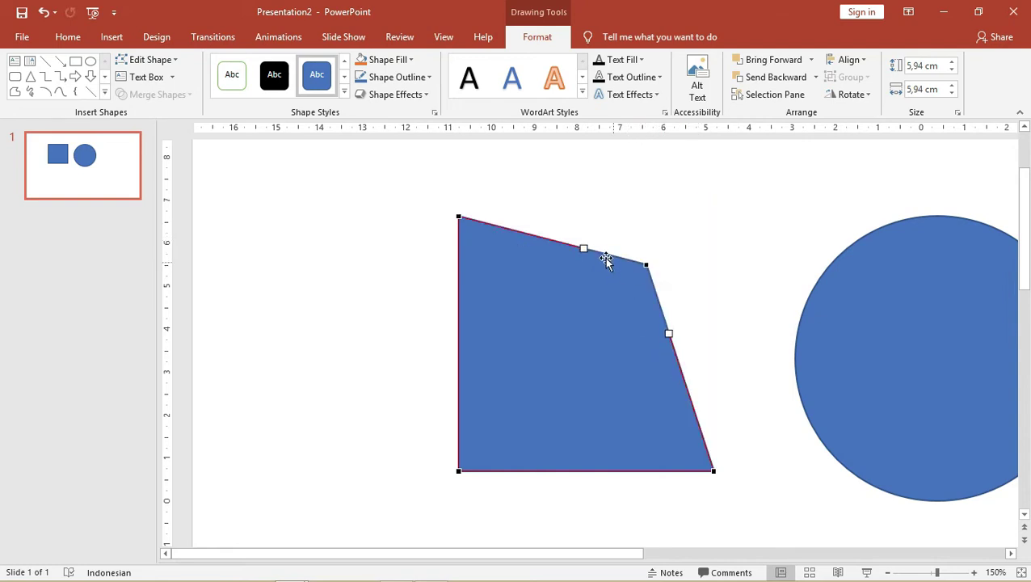
- Undo the corner move, then bend the square's top and right edges into curves with Bezier handles
key(ctrl+z)
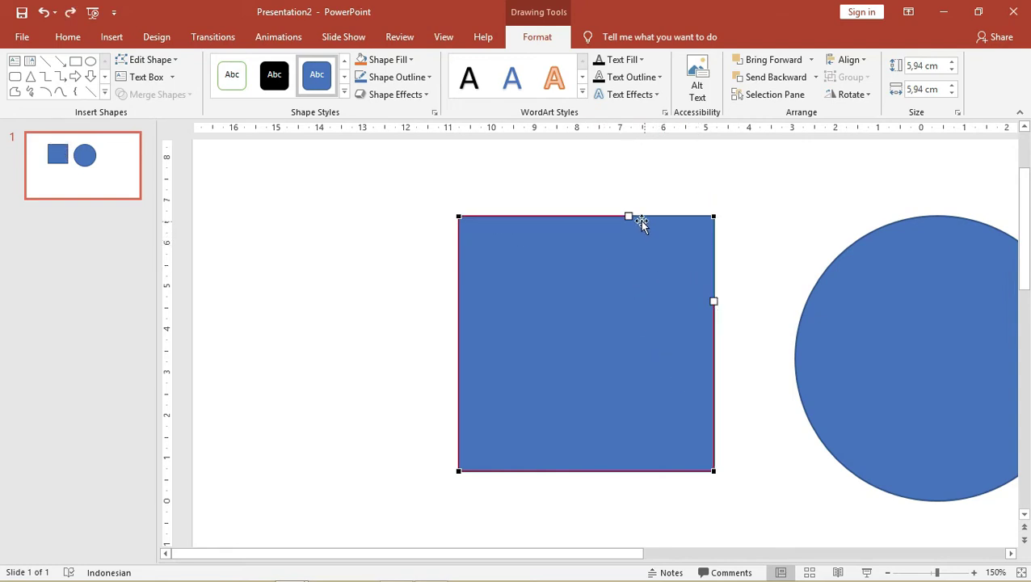
drag(629, 218, 634, 198)
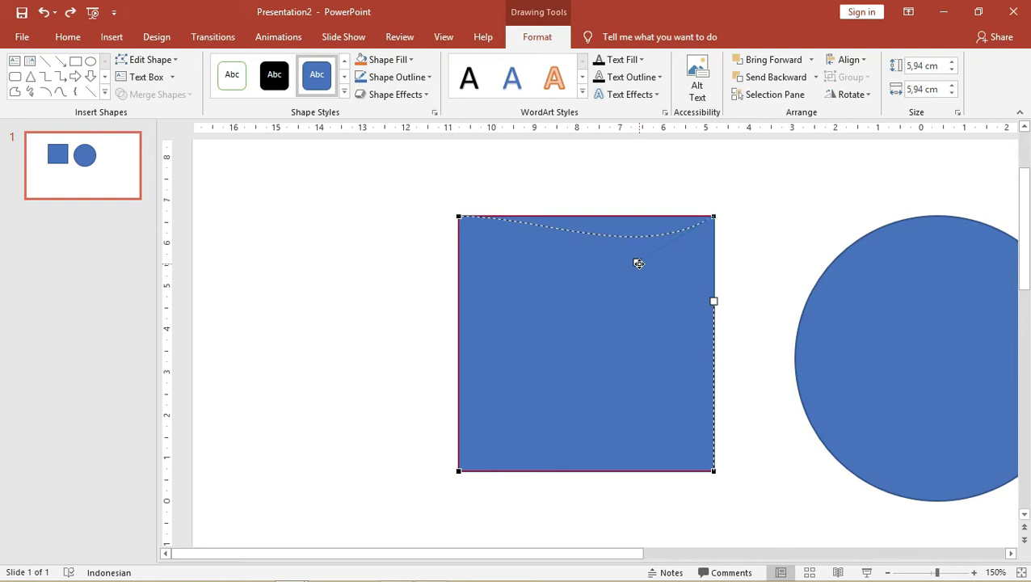
drag(634, 199, 632, 274)
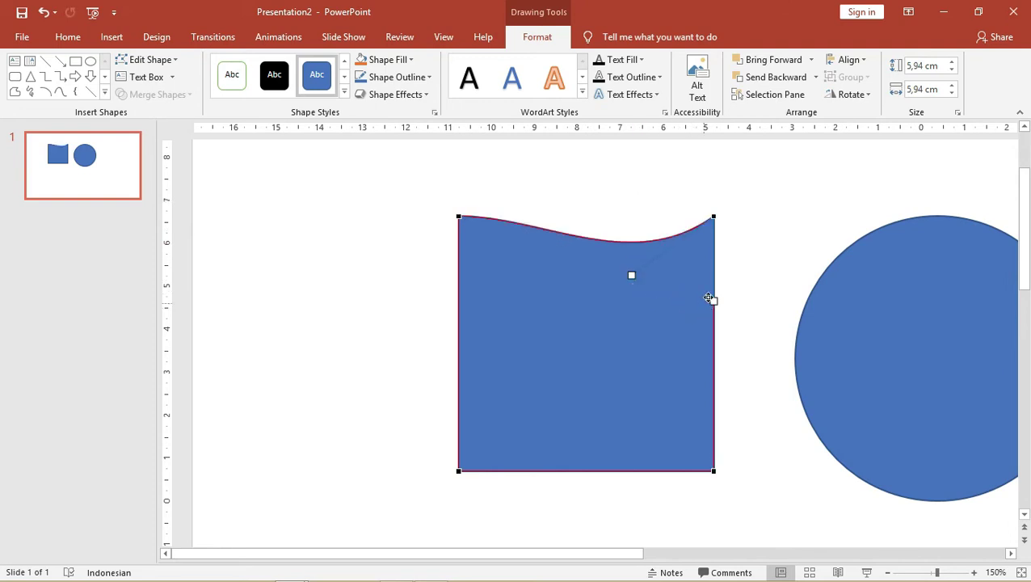
mouse_move(713, 300)
mouse_down()
mouse_move(799, 204)
mouse_move(798, 251)
mouse_move(751, 254)
mouse_move(818, 287)
mouse_move(837, 193)
mouse_move(663, 189)
mouse_move(727, 220)
mouse_move(752, 317)
mouse_move(847, 304)
mouse_move(821, 225)
mouse_move(764, 193)
mouse_move(653, 216)
mouse_move(616, 278)
mouse_move(754, 296)
mouse_move(801, 248)
mouse_move(681, 209)
mouse_move(762, 233)
mouse_move(812, 232)
mouse_move(826, 209)
mouse_move(787, 274)
mouse_move(594, 210)
mouse_move(764, 258)
mouse_move(664, 242)
mouse_move(766, 239)
mouse_move(747, 285)
mouse_move(696, 288)
mouse_up()
mouse_move(664, 262)
mouse_down()
mouse_move(773, 187)
mouse_move(608, 194)
mouse_move(712, 168)
mouse_move(762, 243)
mouse_up()
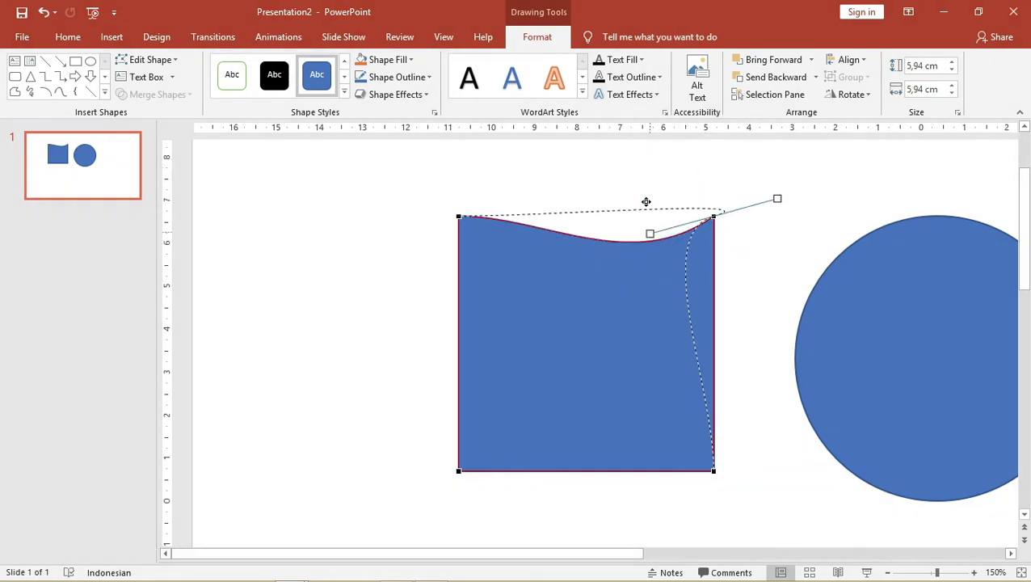
mouse_move(762, 243)
mouse_down()
mouse_move(767, 228)
mouse_move(716, 190)
mouse_move(764, 213)
mouse_up()
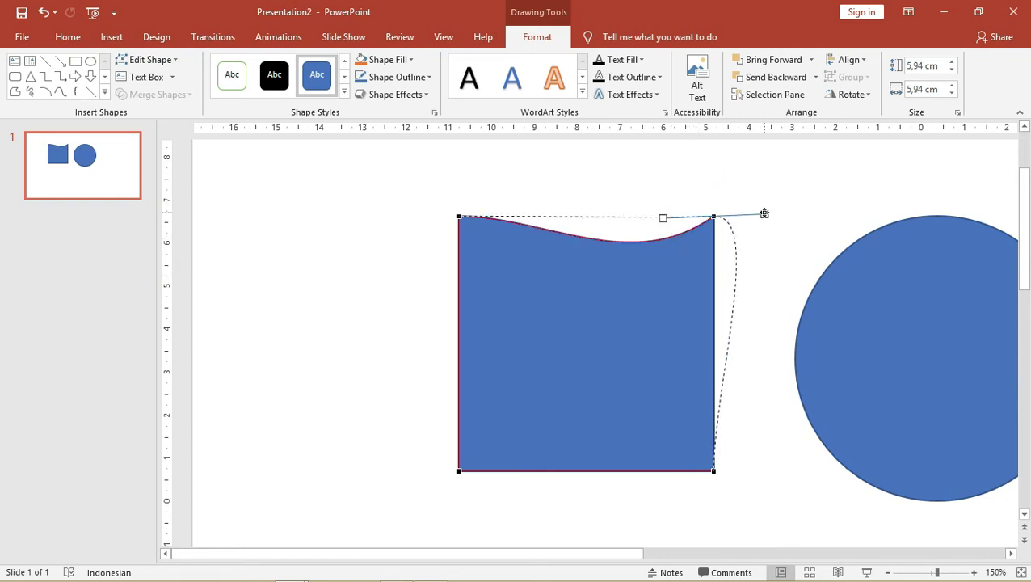
drag(765, 213, 813, 243)
drag(727, 199, 738, 195)
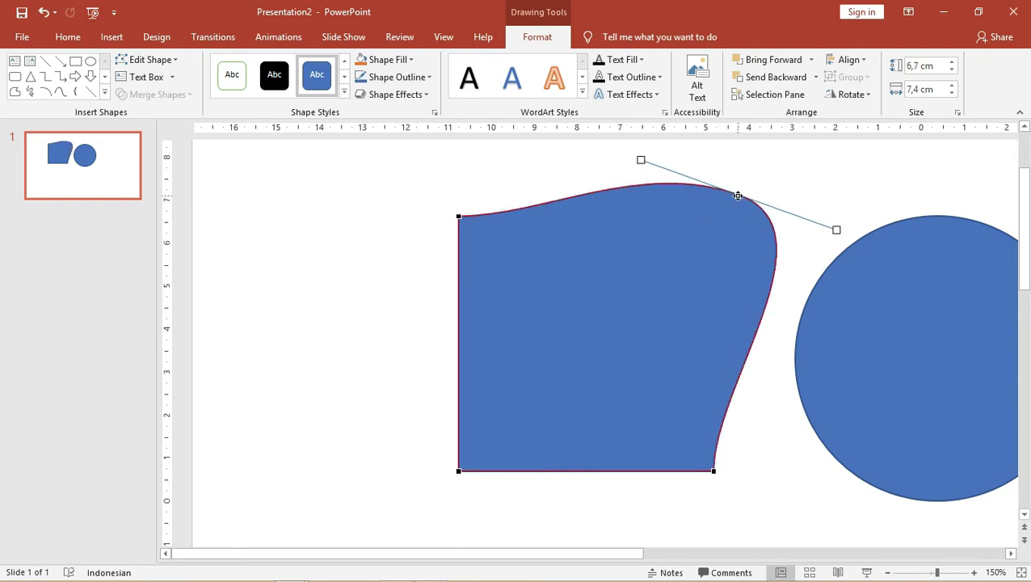
click(622, 192)
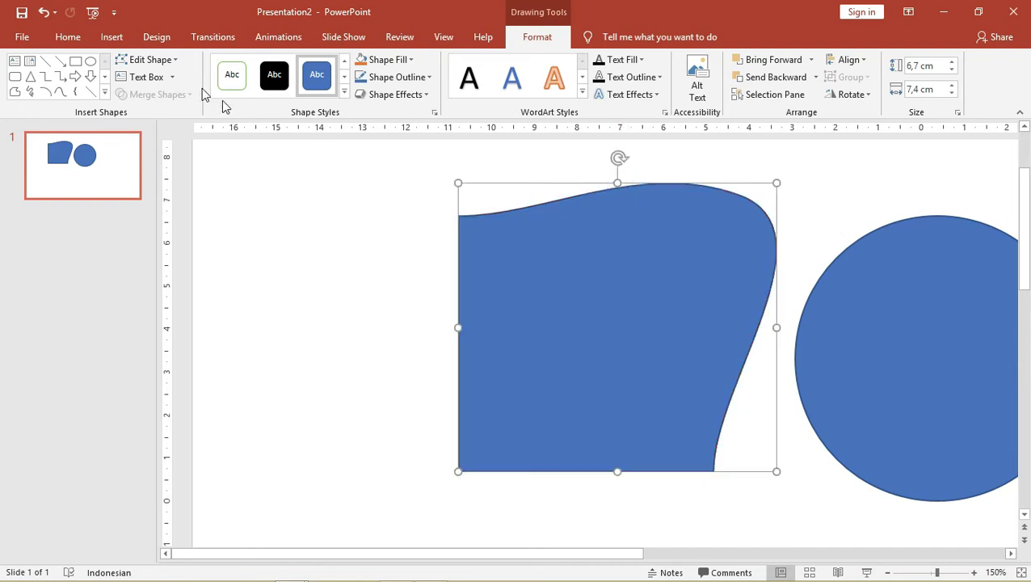
- Add a top-edge point pulled down into a dip, and delete the top-left vertex for a diagonal side
click(150, 60)
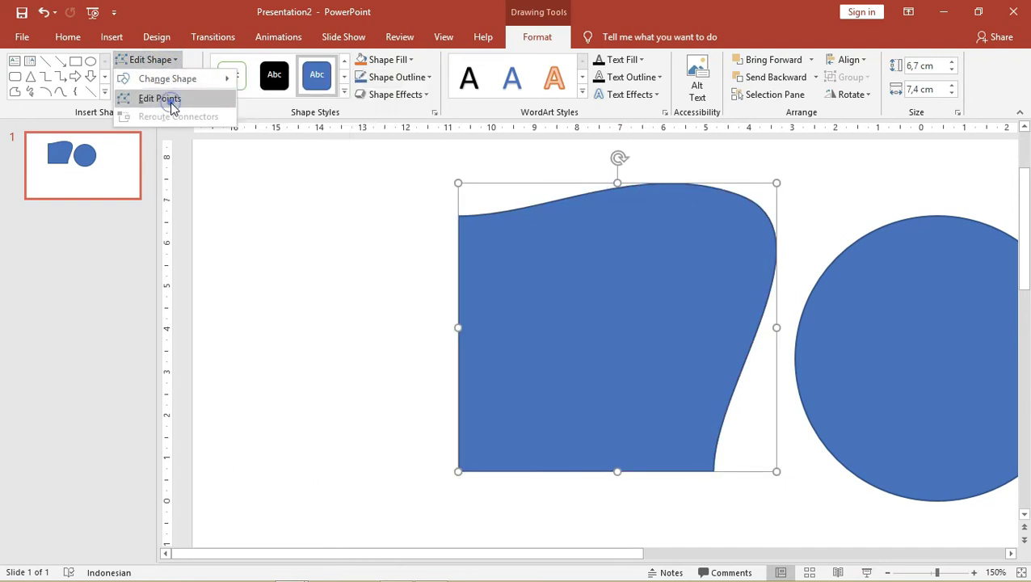
click(162, 98)
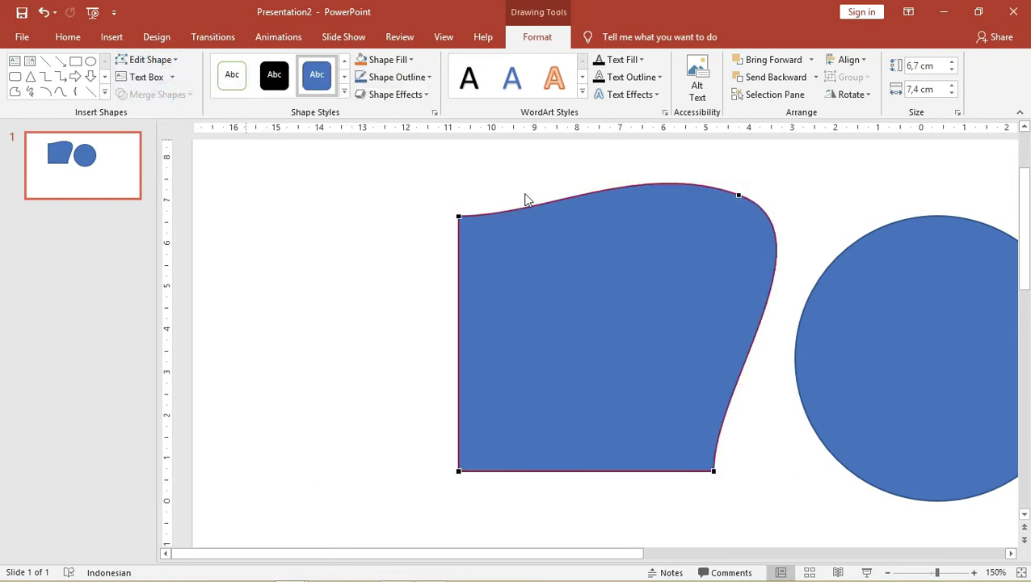
click(595, 194)
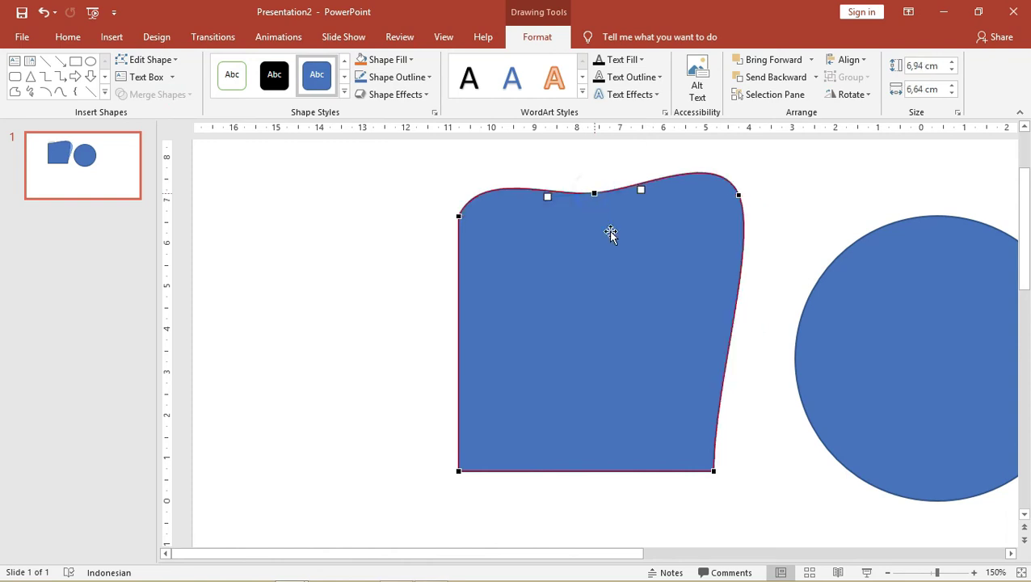
drag(595, 195, 611, 267)
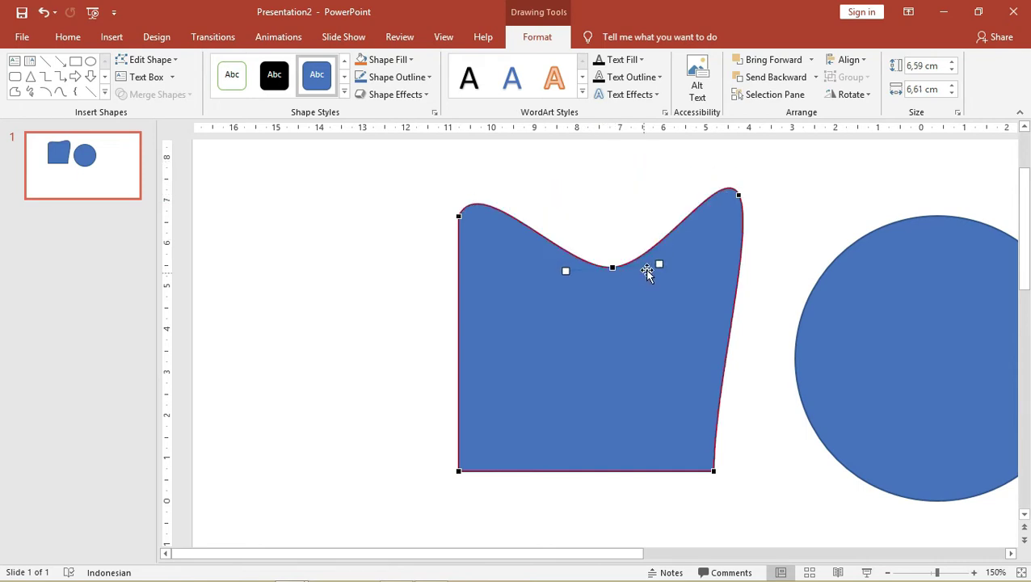
mouse_move(660, 265)
mouse_down()
mouse_move(677, 304)
mouse_move(703, 273)
mouse_up()
drag(613, 265, 596, 256)
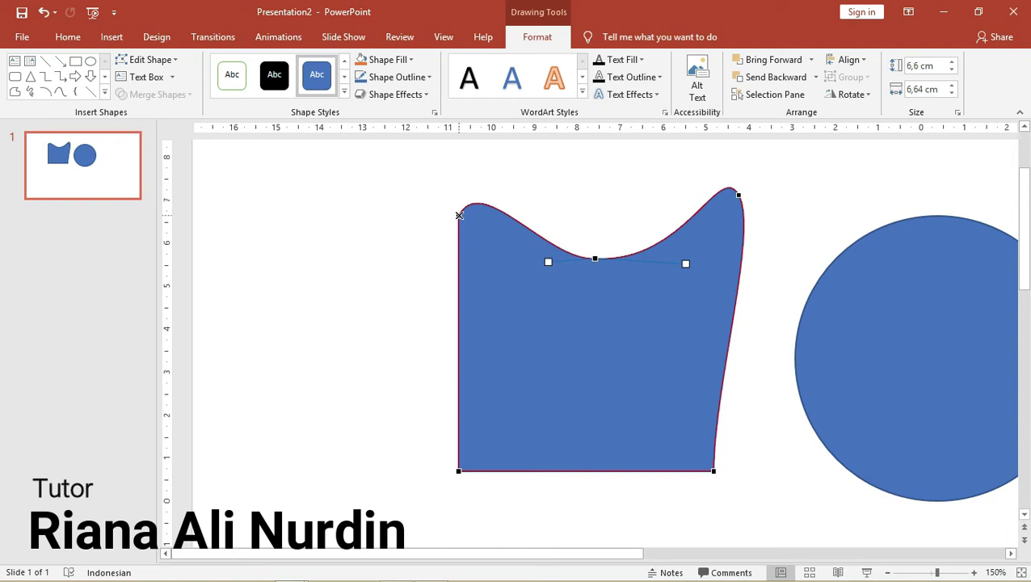
ctrl+click(459, 216)
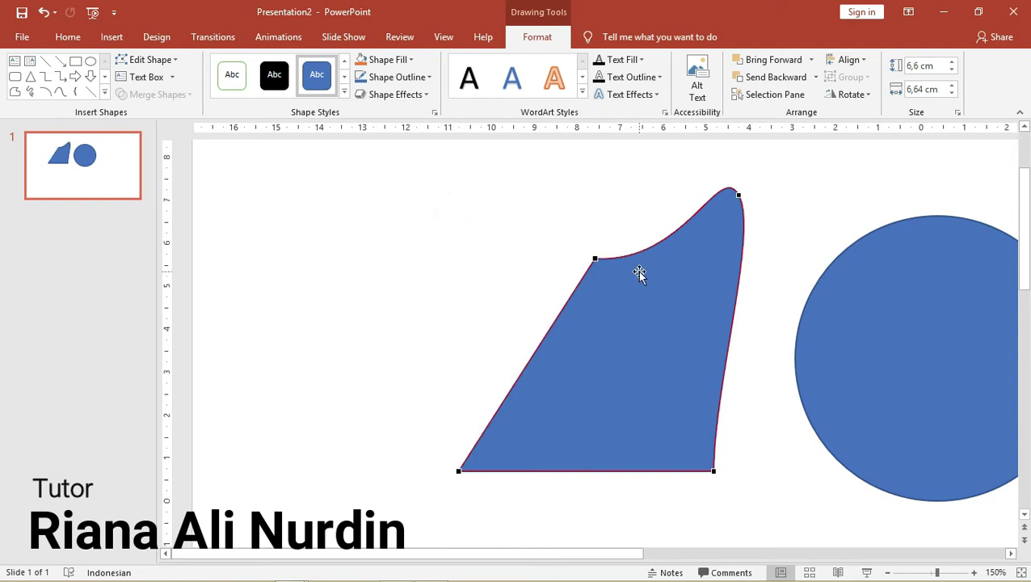
click(432, 236)
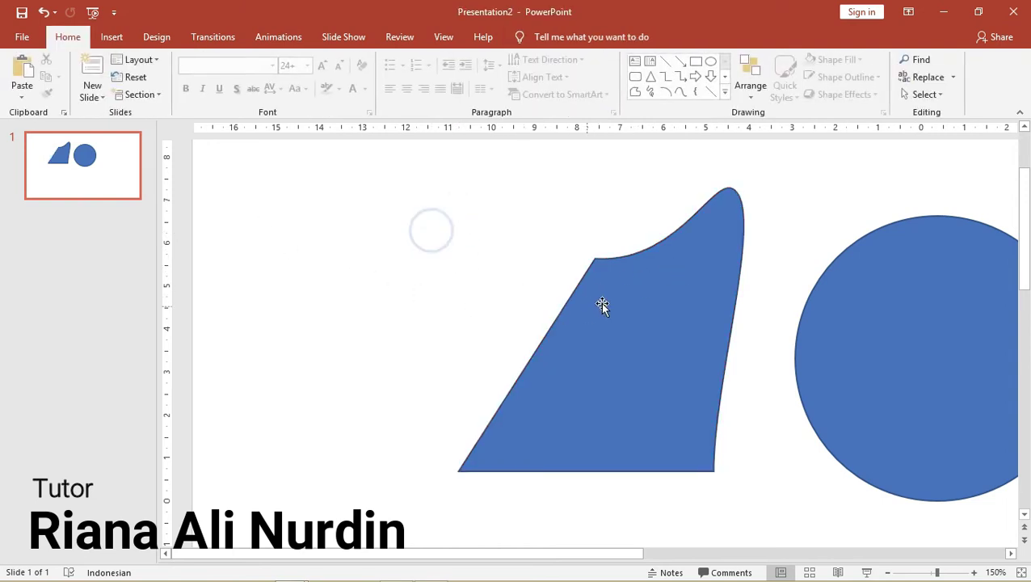
- Move the freeform up-left and bring the circle up beside it
drag(597, 304, 478, 275)
ctrl+scroll(754, 358, down, 2)
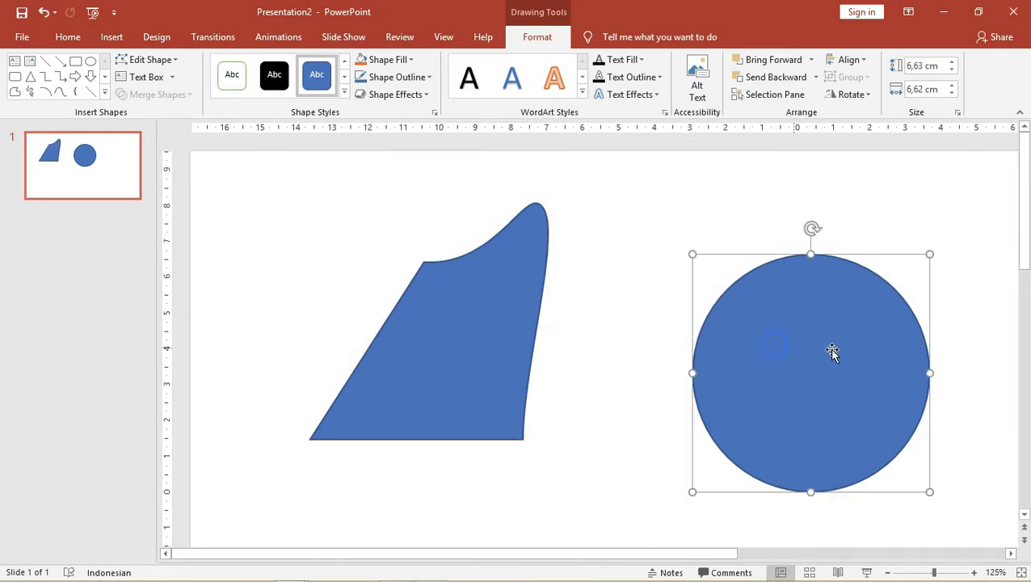
drag(831, 352, 744, 309)
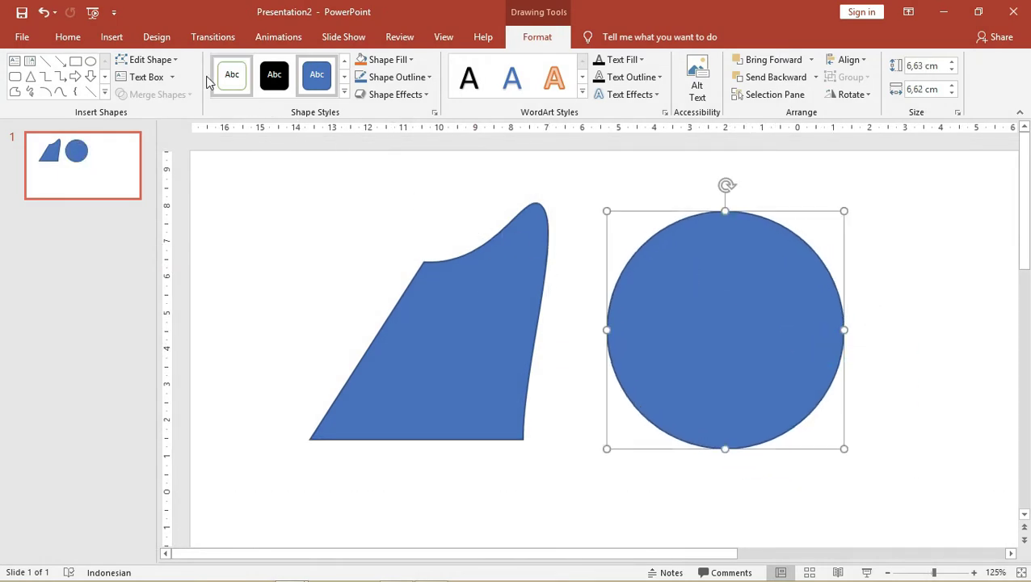
- Enable Edit Points on the circle, trying a flattened top and a deleted point, both undone
click(165, 62)
click(177, 98)
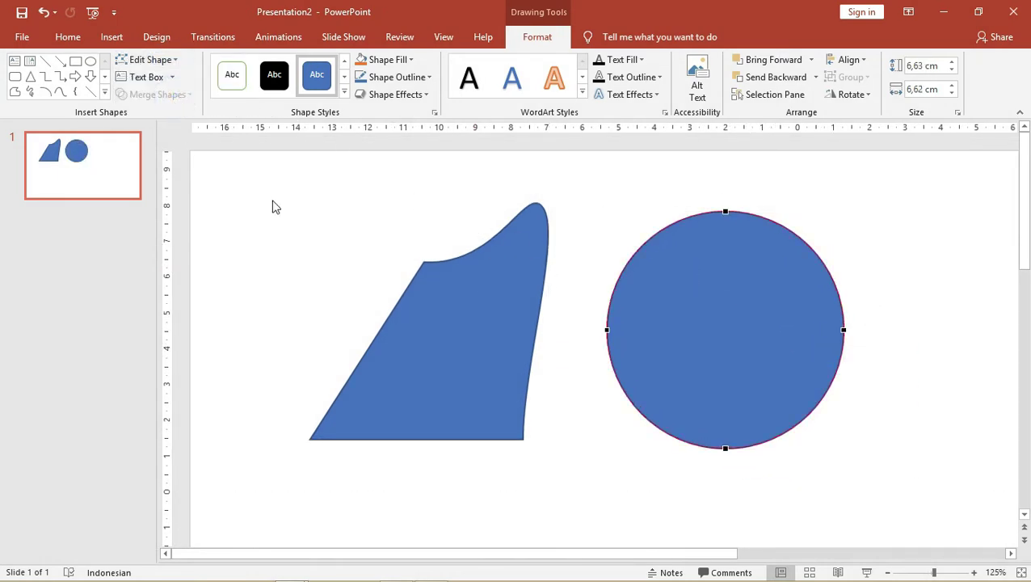
drag(726, 212, 732, 287)
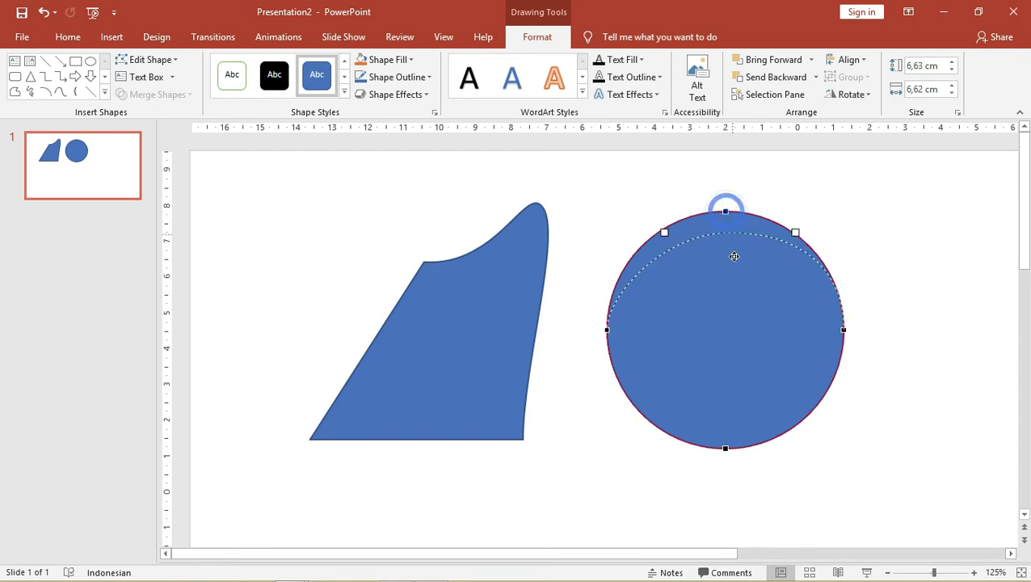
key(ctrl+z)
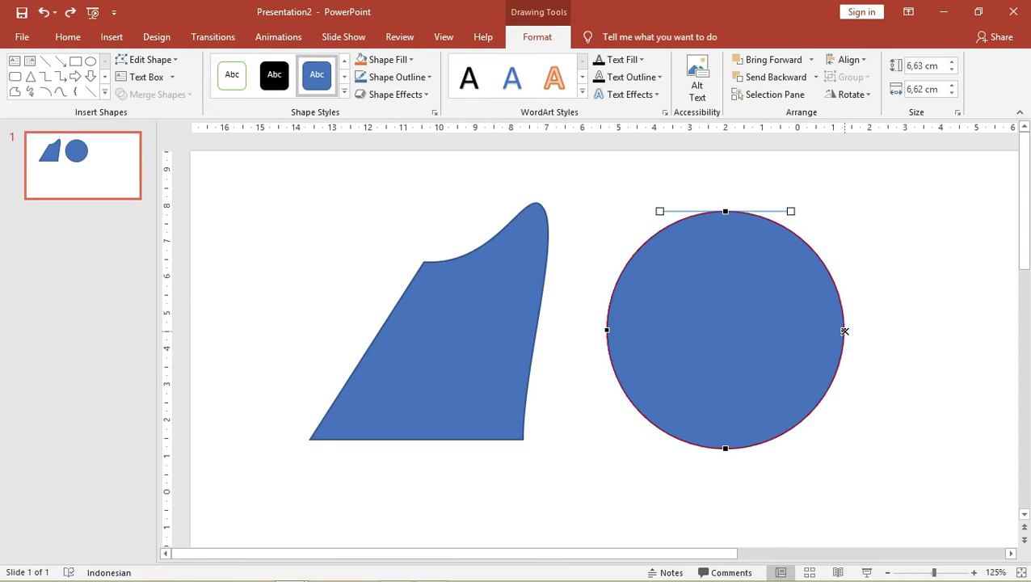
ctrl+click(844, 331)
key(ctrl+z)
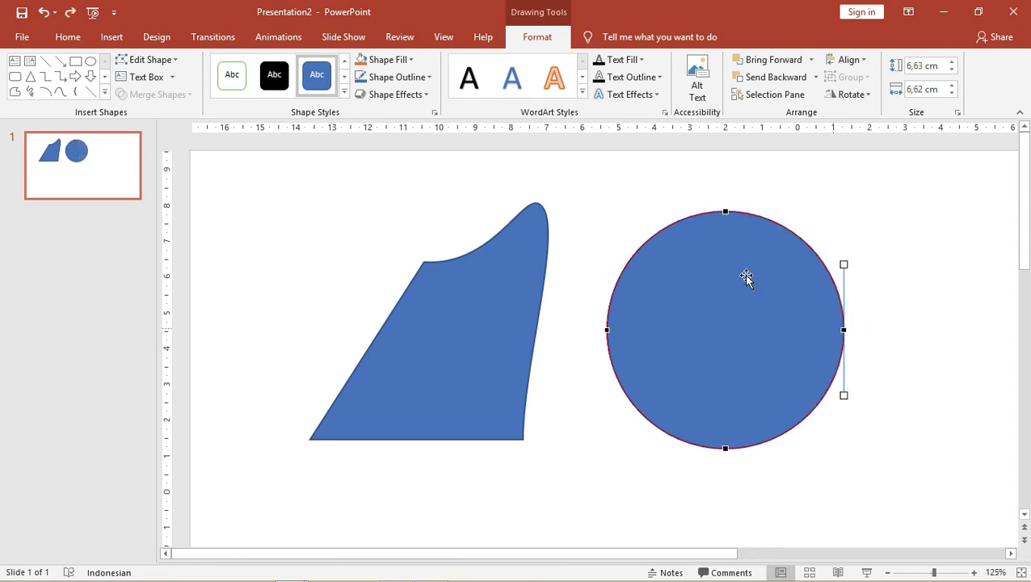
- Undo the freeform edits and reposition the square and slightly smaller circle side by side
key(ctrl+z)
key(ctrl+z)
key(ctrl+z)
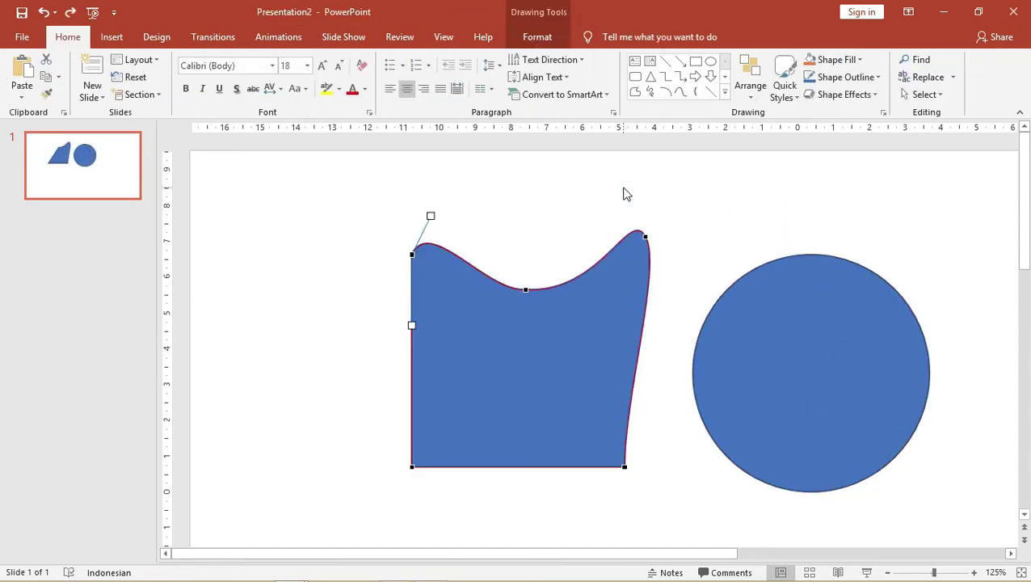
key(ctrl+z)
key(ctrl+z)
key(ctrl+z)
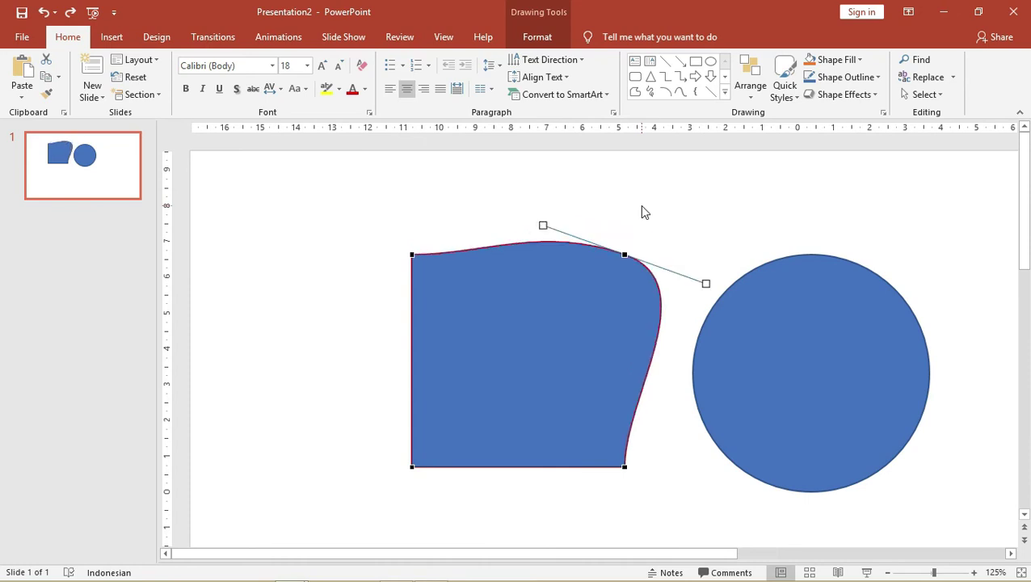
key(ctrl+z)
key(ctrl+z)
click(662, 230)
drag(562, 293, 464, 268)
drag(766, 363, 700, 315)
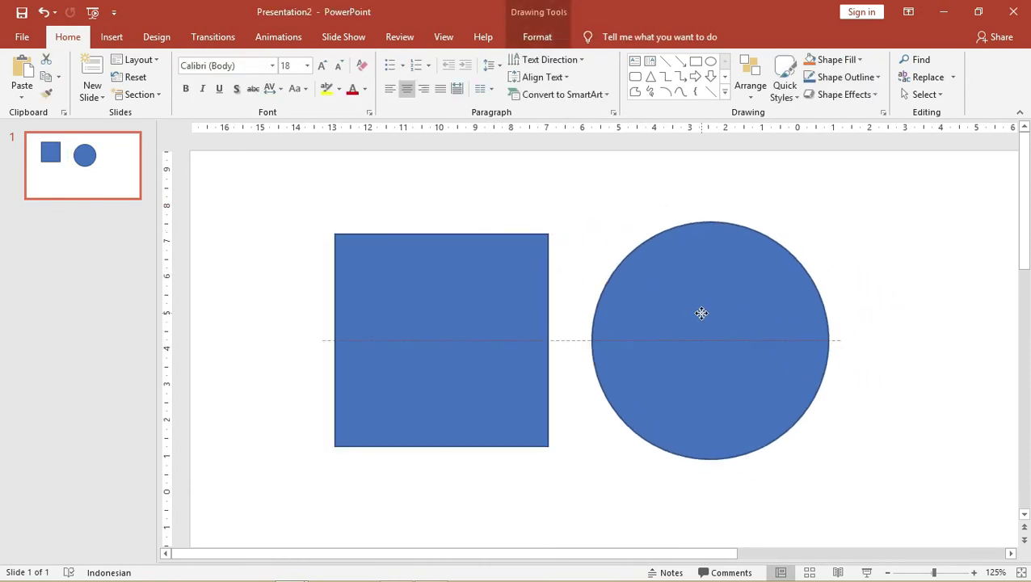
drag(831, 225, 828, 226)
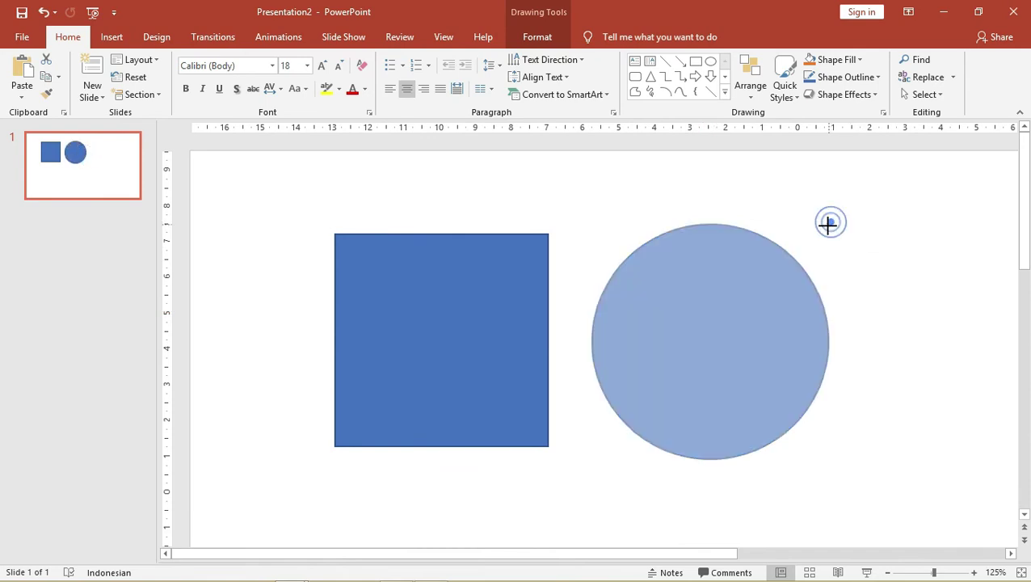
click(858, 254)
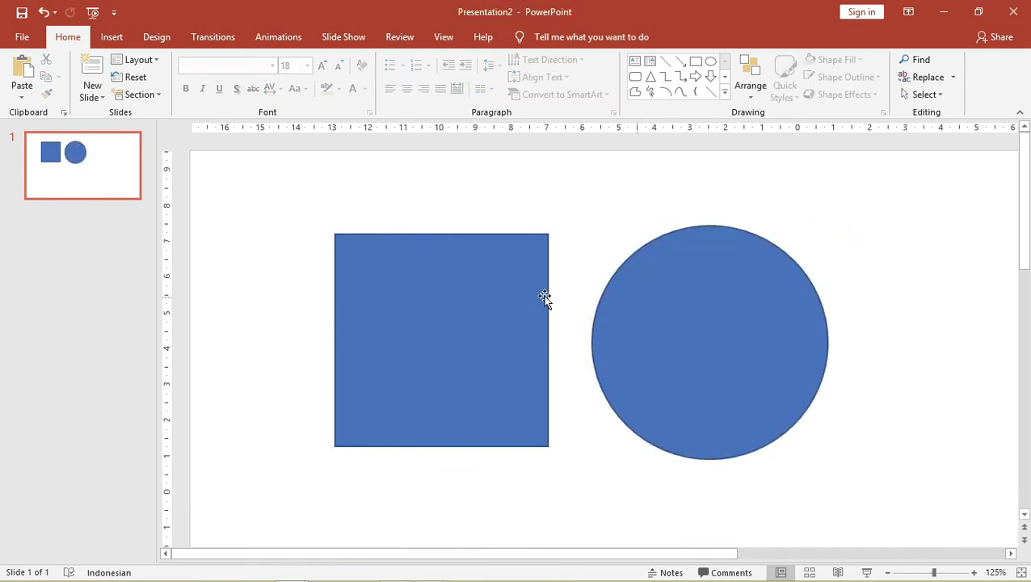
- Select the circle and square together, then deselect both shapes
scroll(474, 276, down, 5)
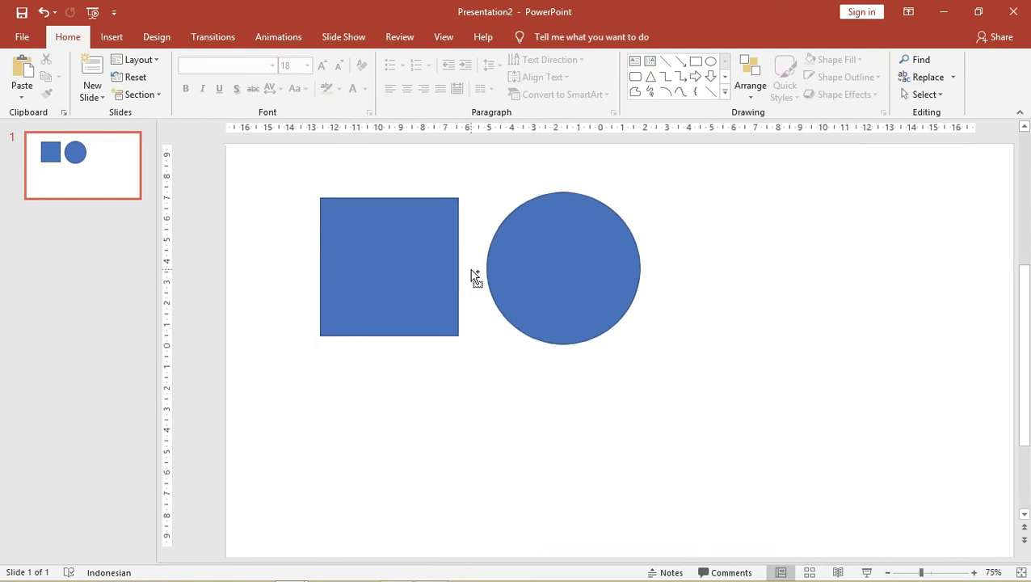
scroll(475, 275, up, 5)
scroll(473, 276, down, 3)
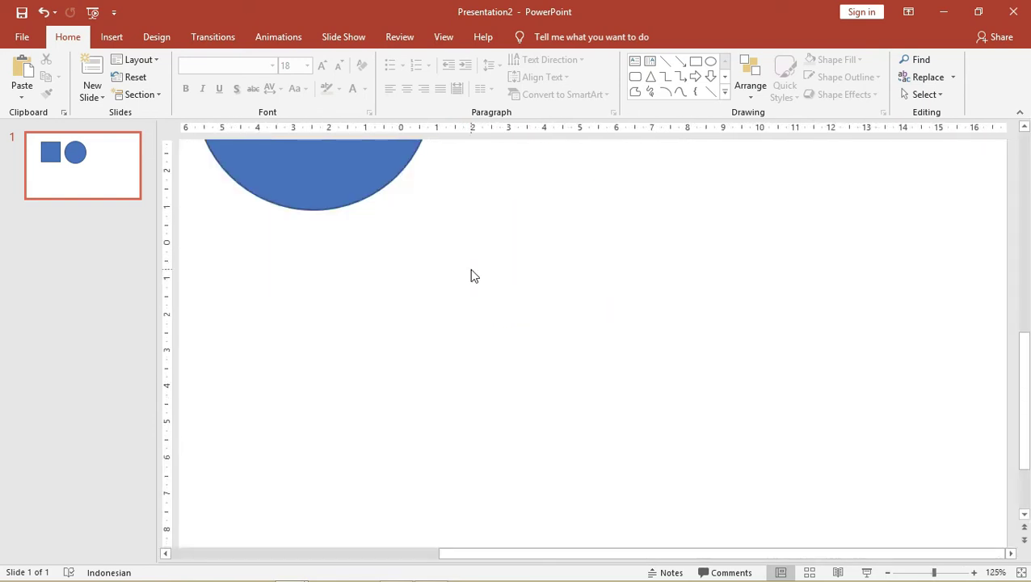
click(347, 160)
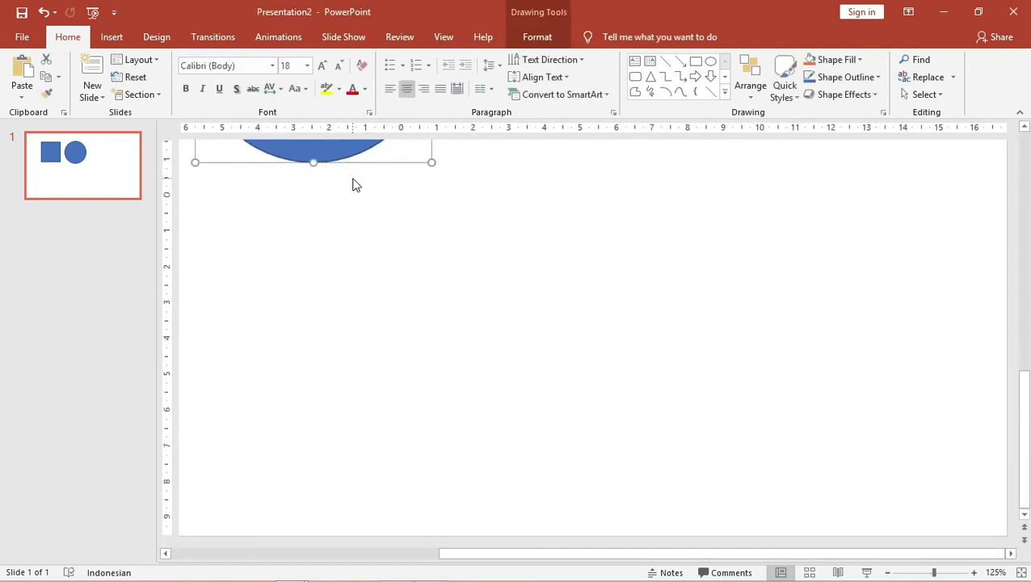
scroll(352, 184, up, 5)
shift+click(354, 243)
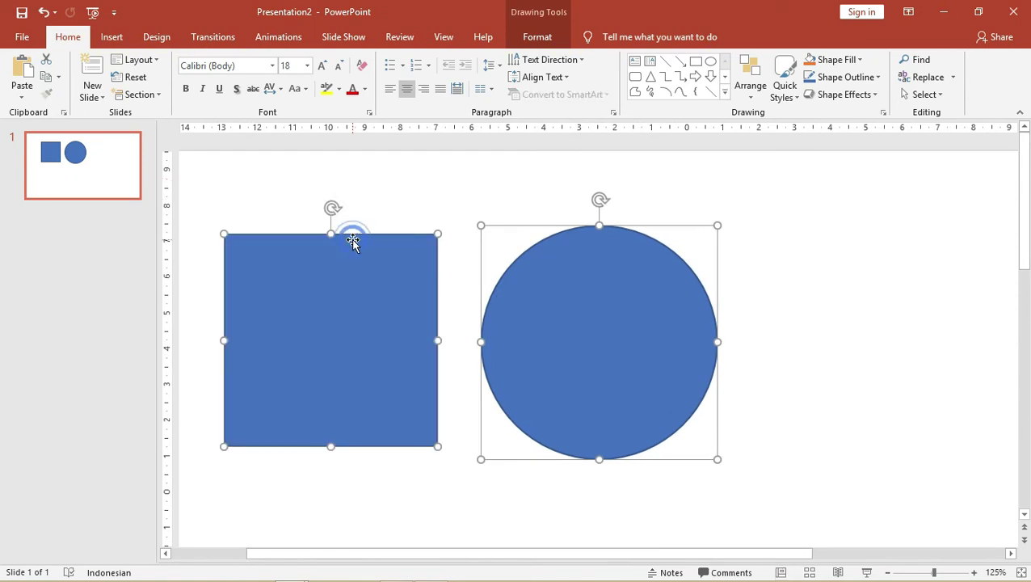
scroll(353, 241, up, 3)
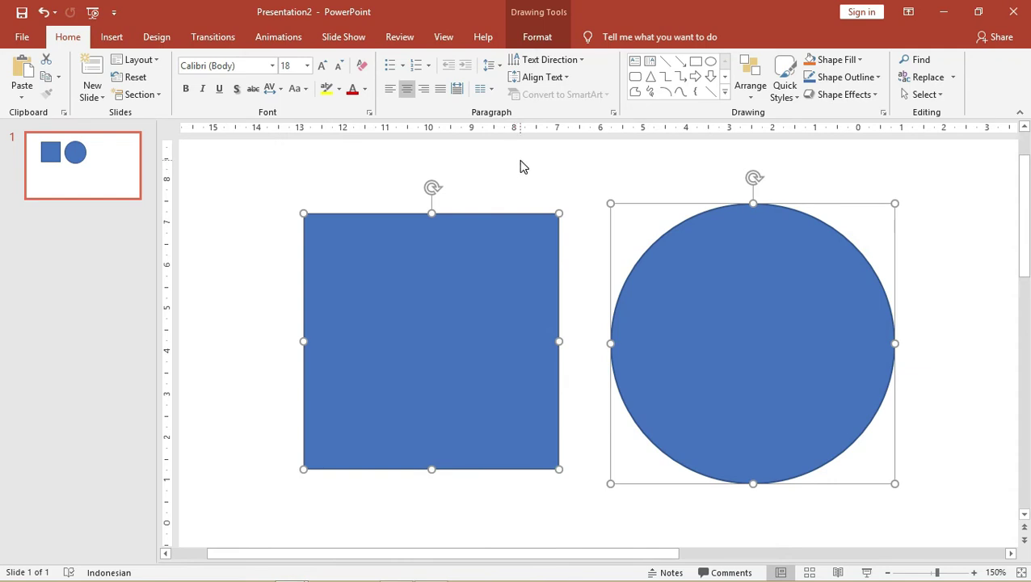
click(520, 165)
ctrl+scroll(509, 166, down, 5)
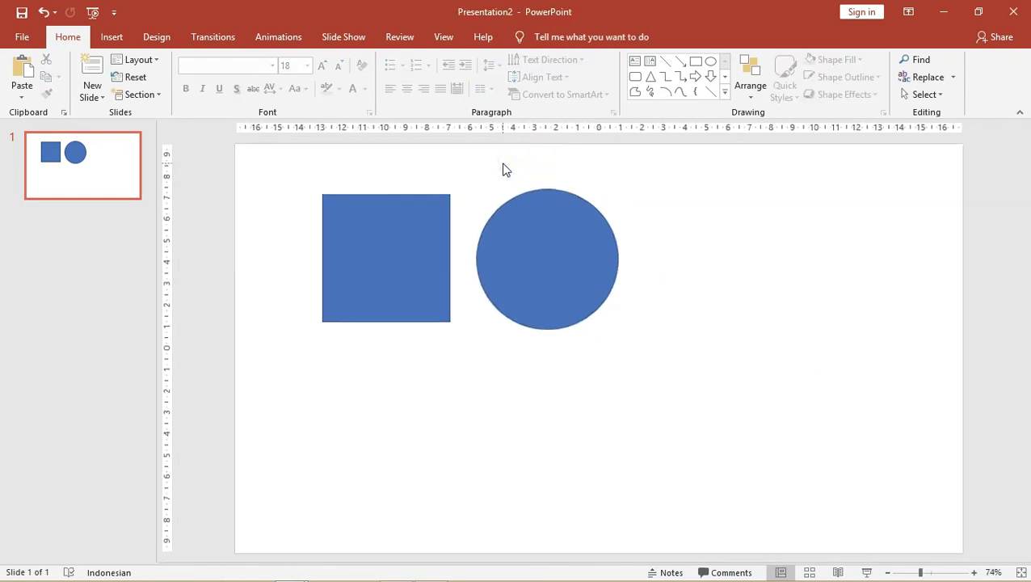
- Shrink the square and circle together and butt the circle against the square's right side
click(530, 241)
shift+click(442, 245)
drag(545, 248, 500, 237)
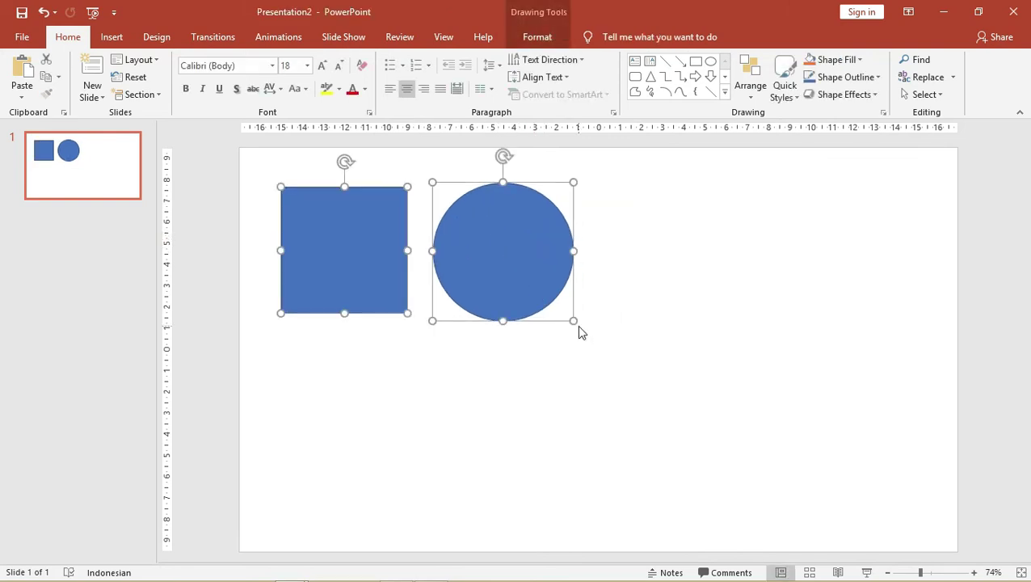
drag(566, 314, 536, 290)
click(612, 320)
drag(487, 232, 444, 233)
click(564, 247)
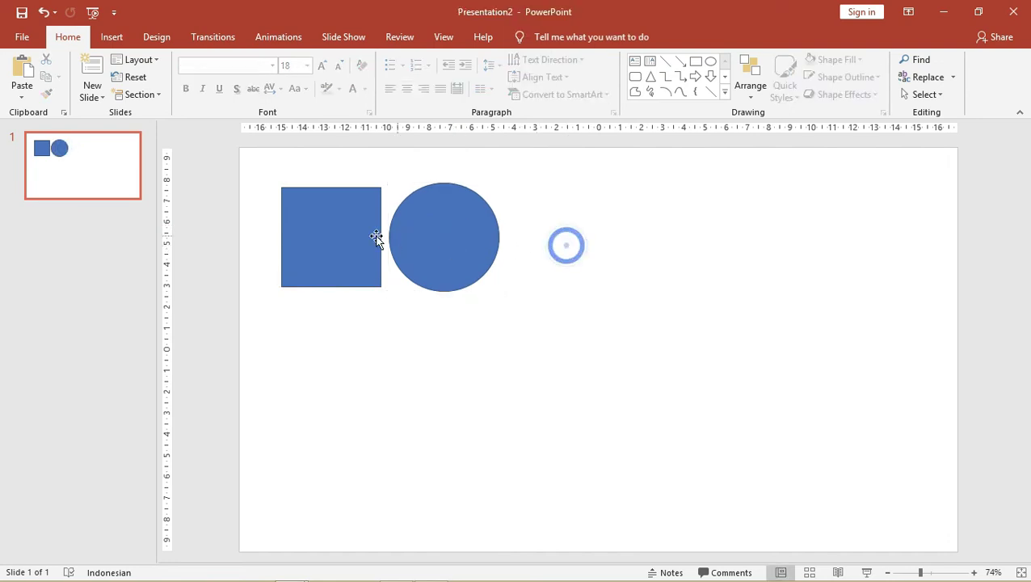
click(370, 234)
shift+click(445, 236)
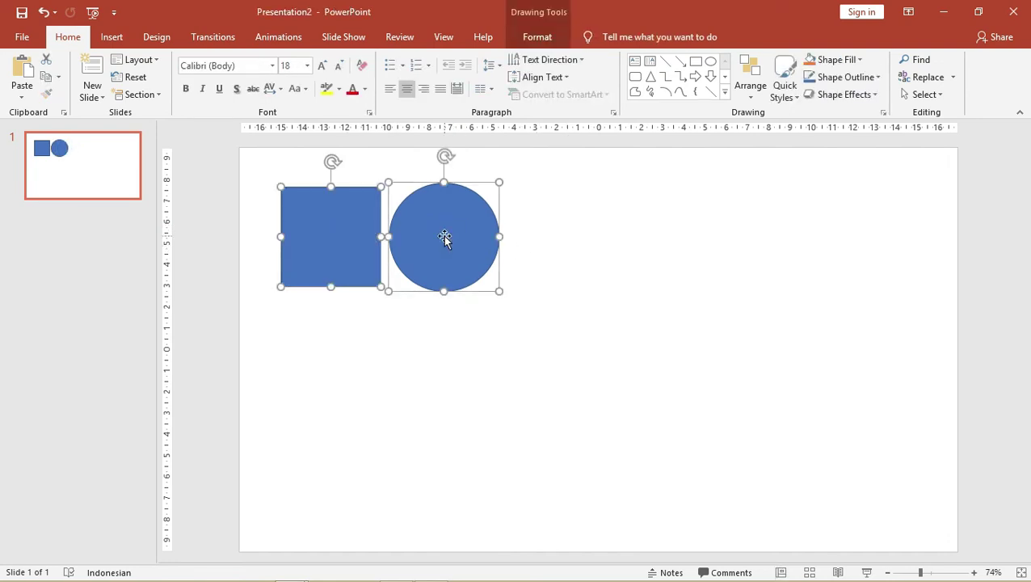
- Copy the pair right, copy those four shapes downward, group all eight and resize the group
ctrl+drag(443, 236, 742, 225)
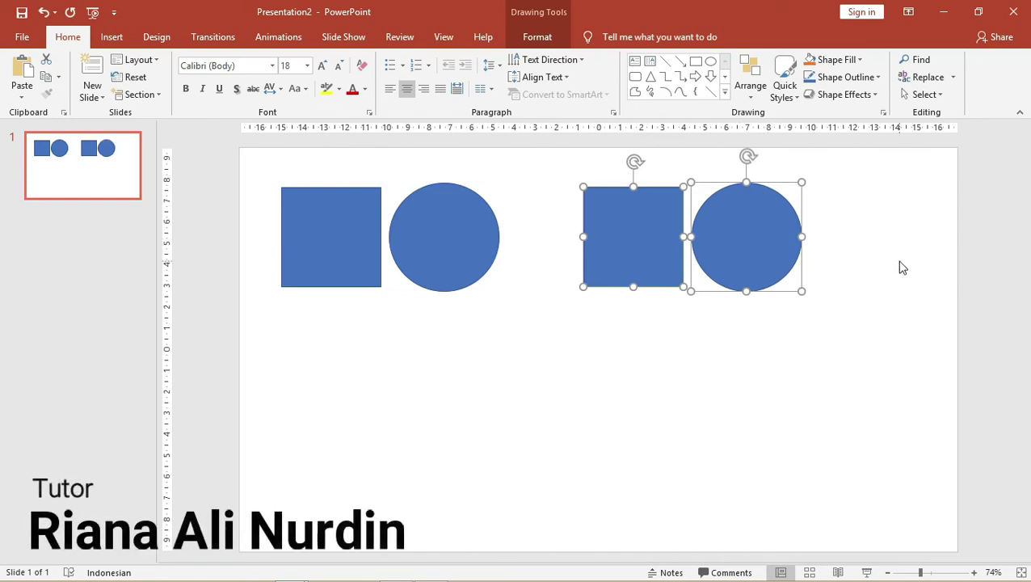
click(875, 352)
drag(876, 352, 263, 161)
mouse_move(338, 258)
ctrl+mouse_down()
mouse_move(346, 409)
mouse_move(343, 402)
ctrl+mouse_up()
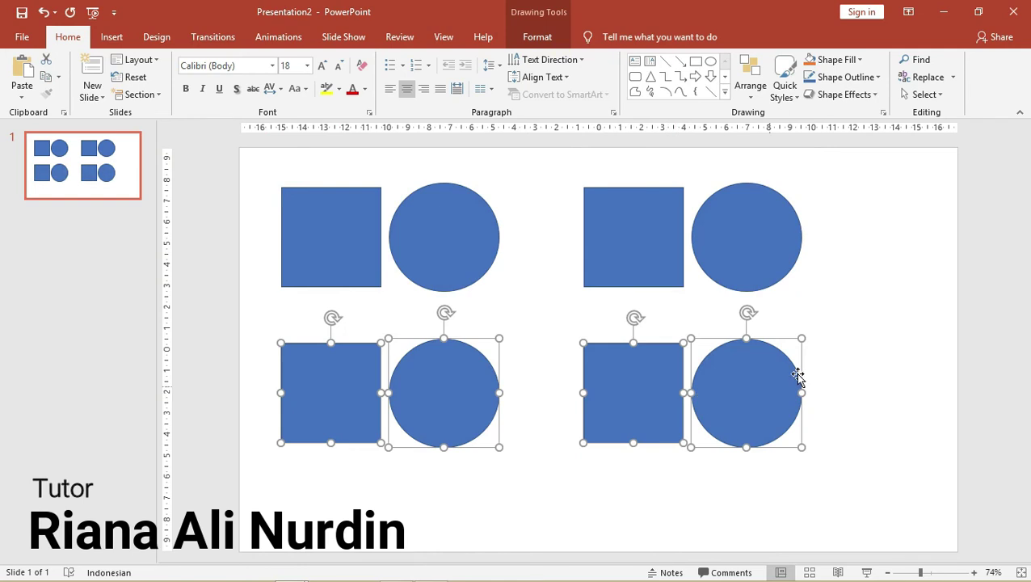
ctrl+scroll(804, 386, down, 2)
ctrl+scroll(660, 331, up, 3)
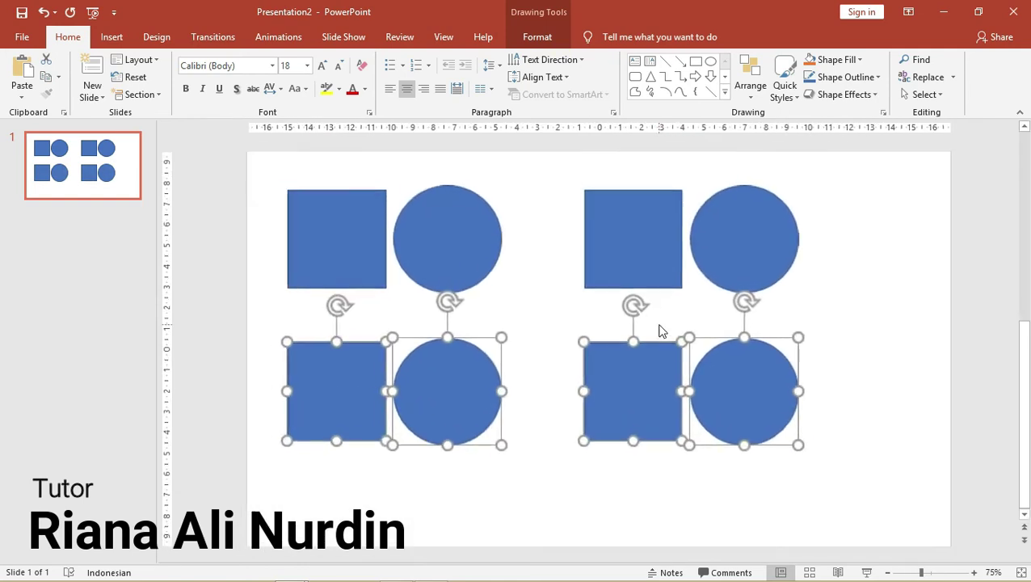
drag(895, 451, 212, 143)
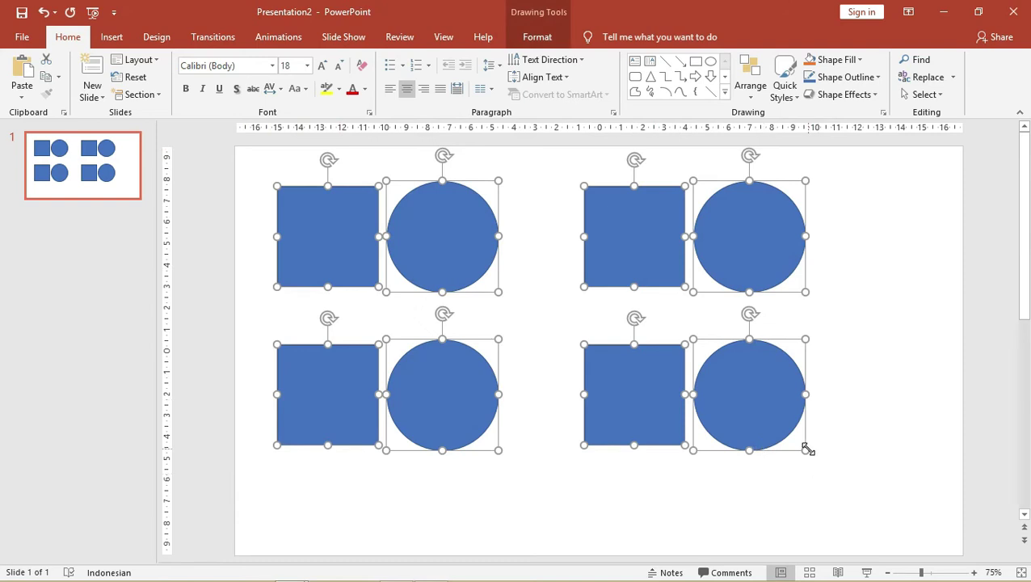
key(ctrl+g)
drag(806, 451, 539, 336)
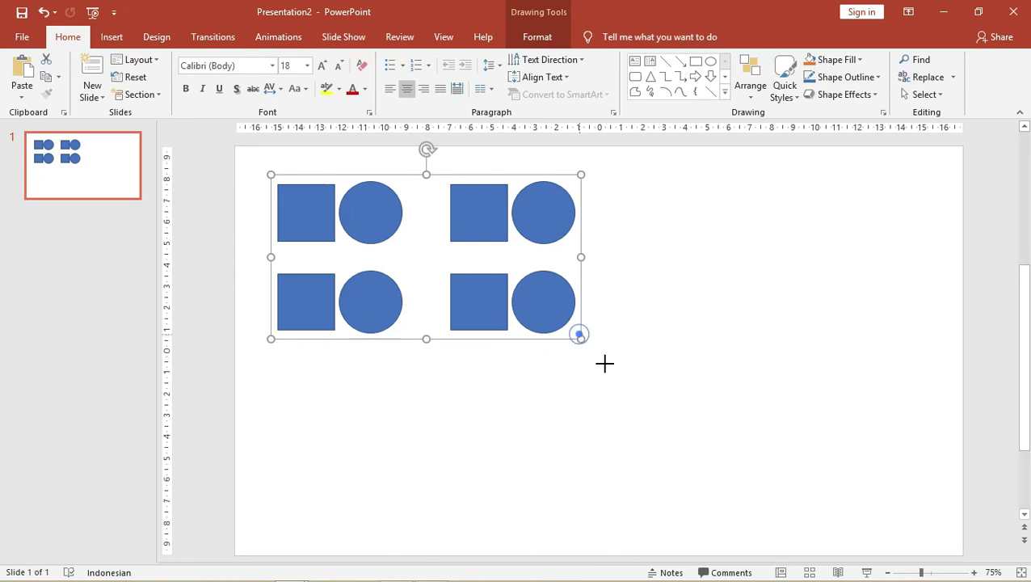
drag(582, 338, 676, 387)
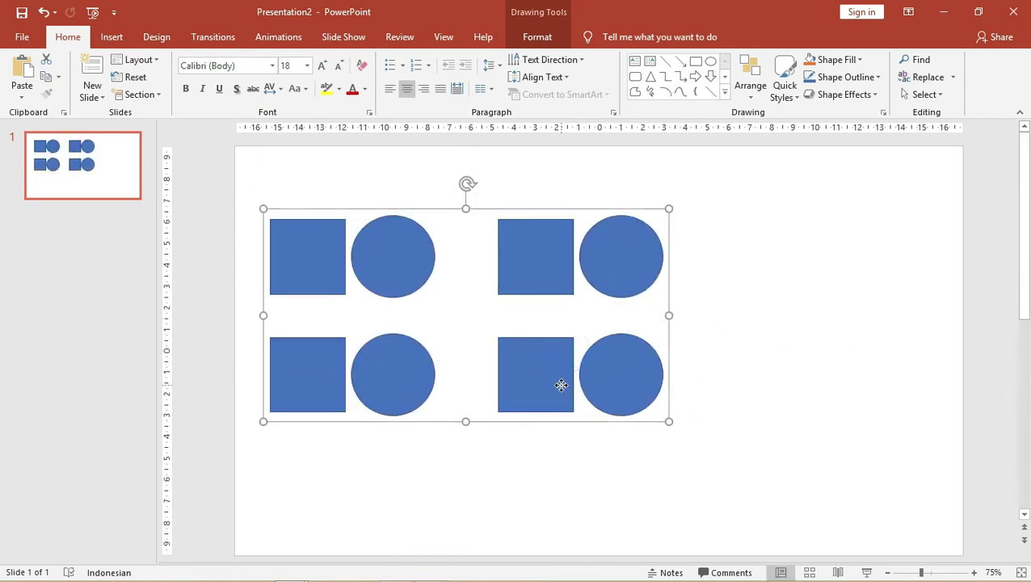
- Ungroup the eight shapes and copy the right-hand four further right into a third column
right_click(562, 385)
click(626, 224)
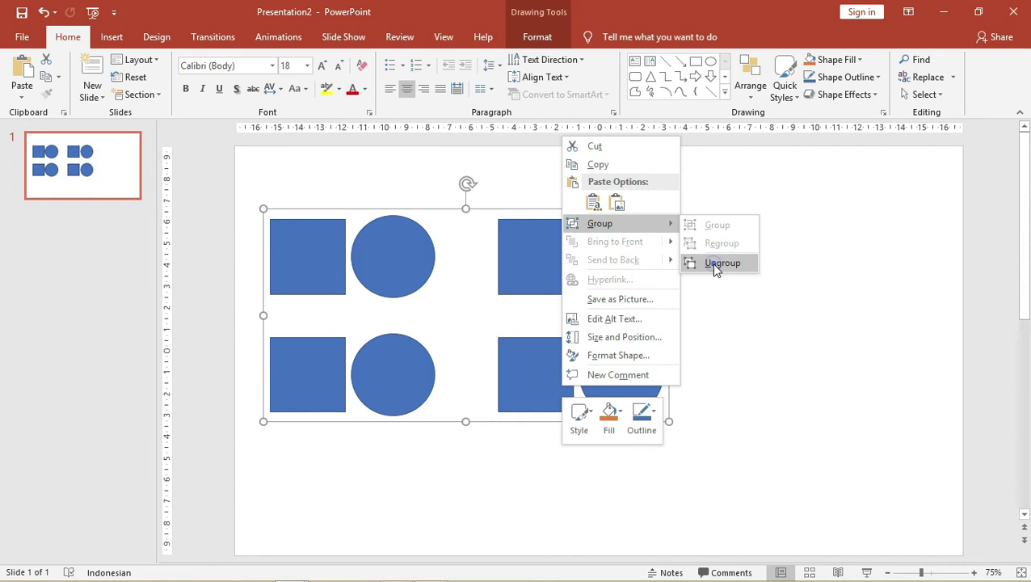
click(714, 263)
click(622, 257)
shift+click(550, 257)
shift+click(556, 369)
shift+click(617, 368)
drag(621, 373, 848, 361)
click(597, 180)
- Select the top-left square and circle and show the Merge Shapes list under Format
click(307, 247)
shift+click(380, 257)
scroll(273, 237, up, 4)
scroll(273, 238, up, 3)
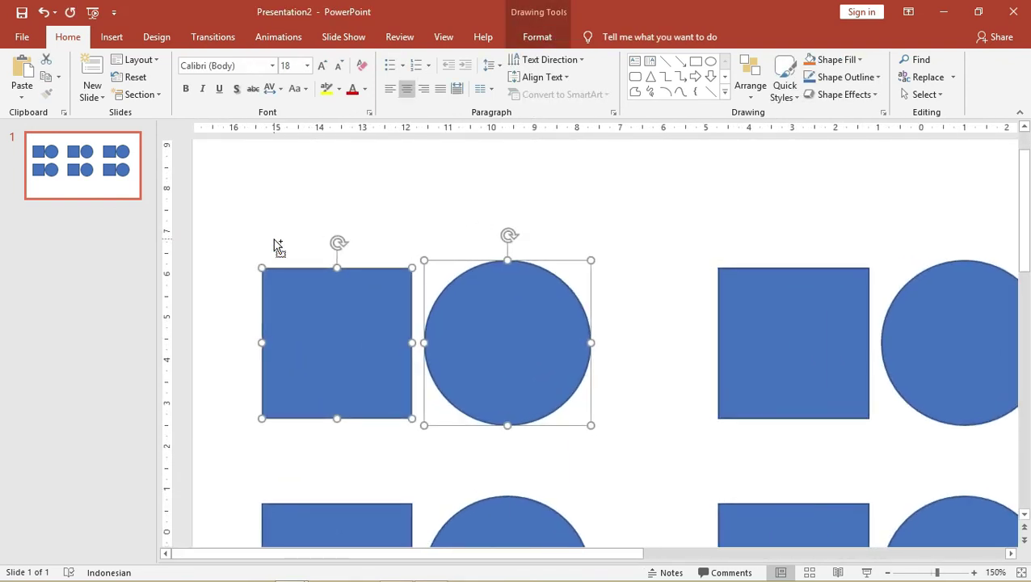
scroll(277, 246, up, 3)
scroll(275, 243, up, 5)
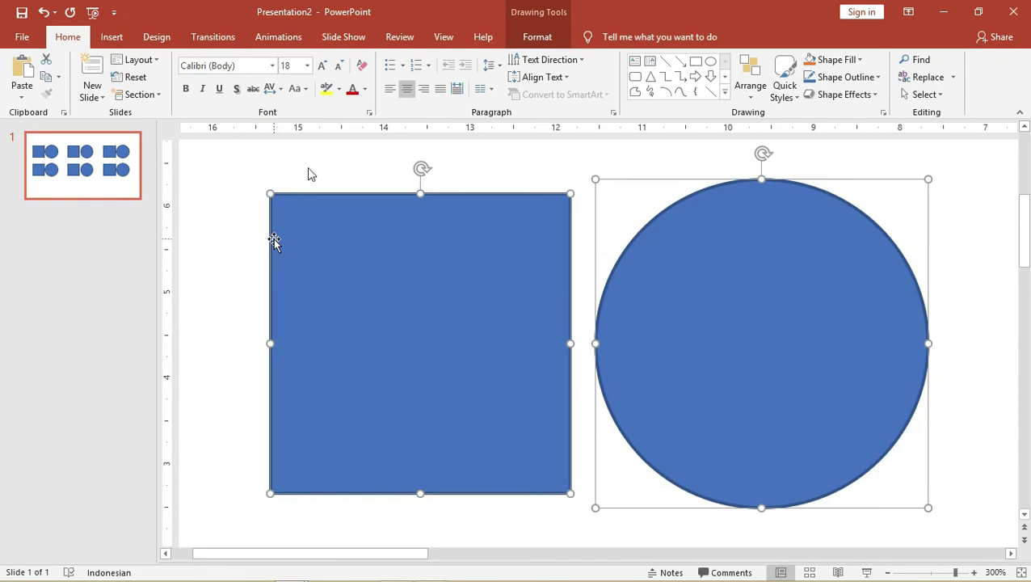
click(538, 37)
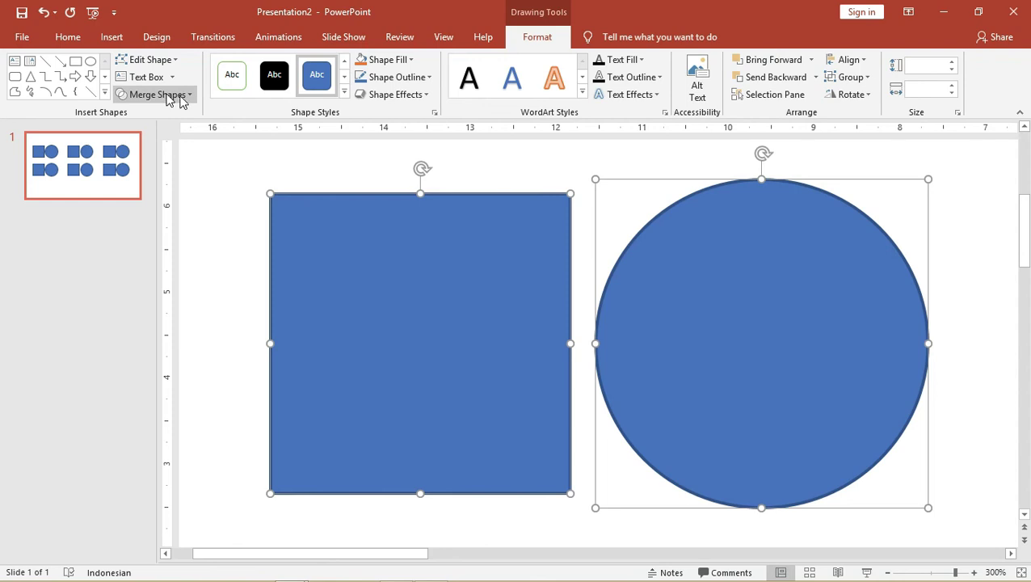
click(188, 95)
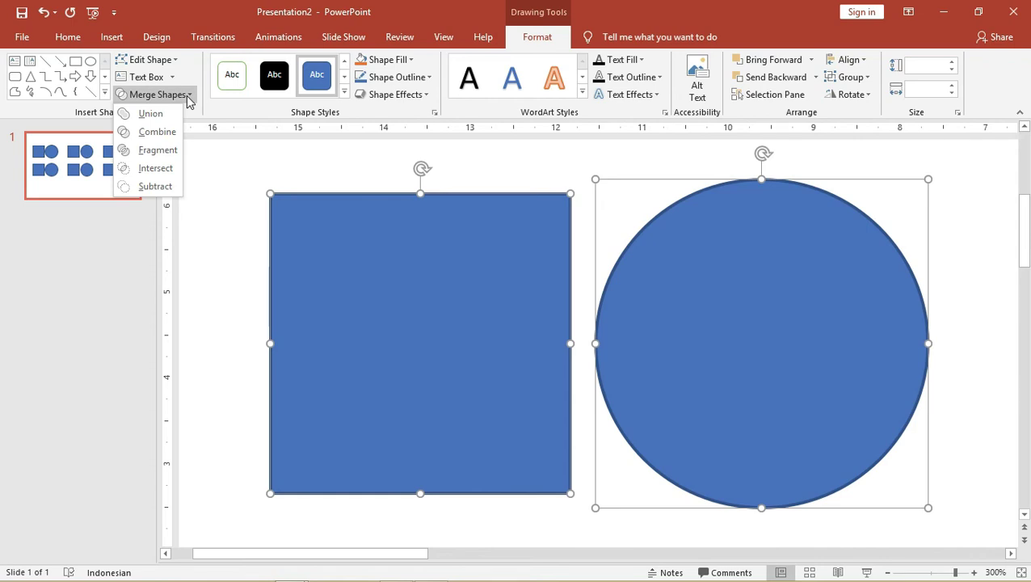
- Slide the circle left to overlap the square, then merge them with Union into a 3.82 × 6.17 cm shape
click(236, 161)
click(235, 160)
drag(628, 269, 587, 269)
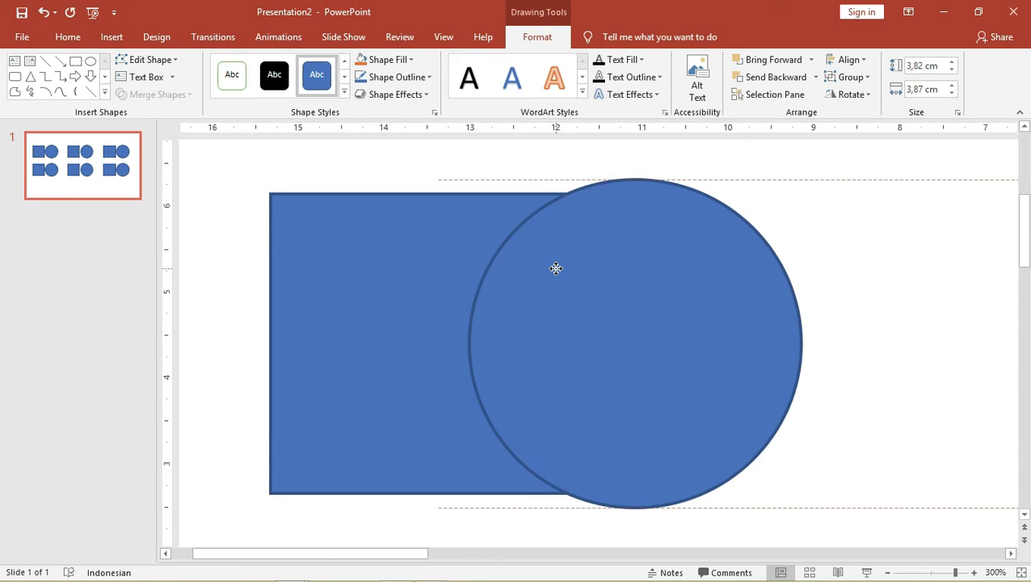
drag(587, 269, 546, 269)
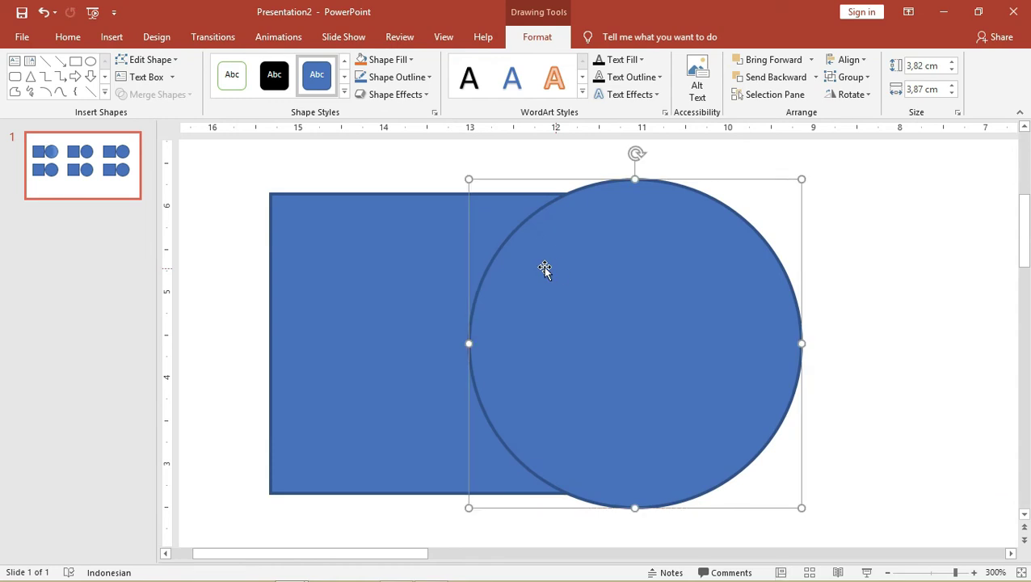
shift+click(396, 230)
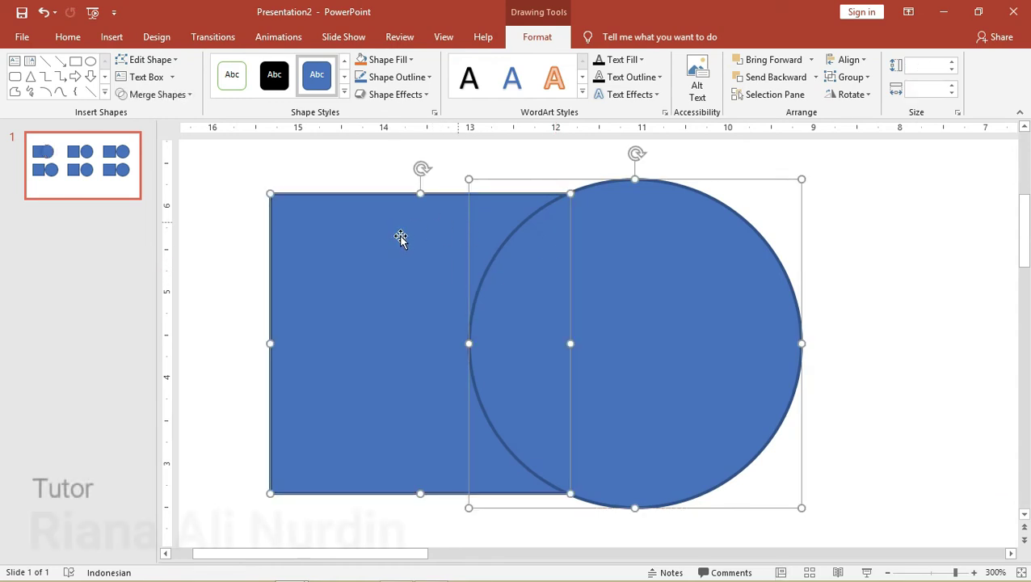
click(181, 100)
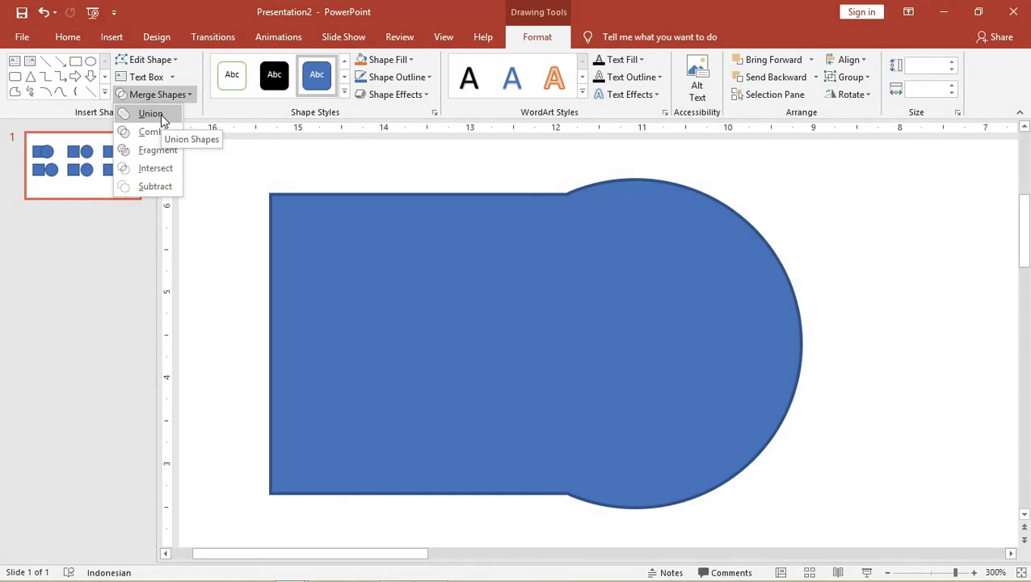
click(150, 115)
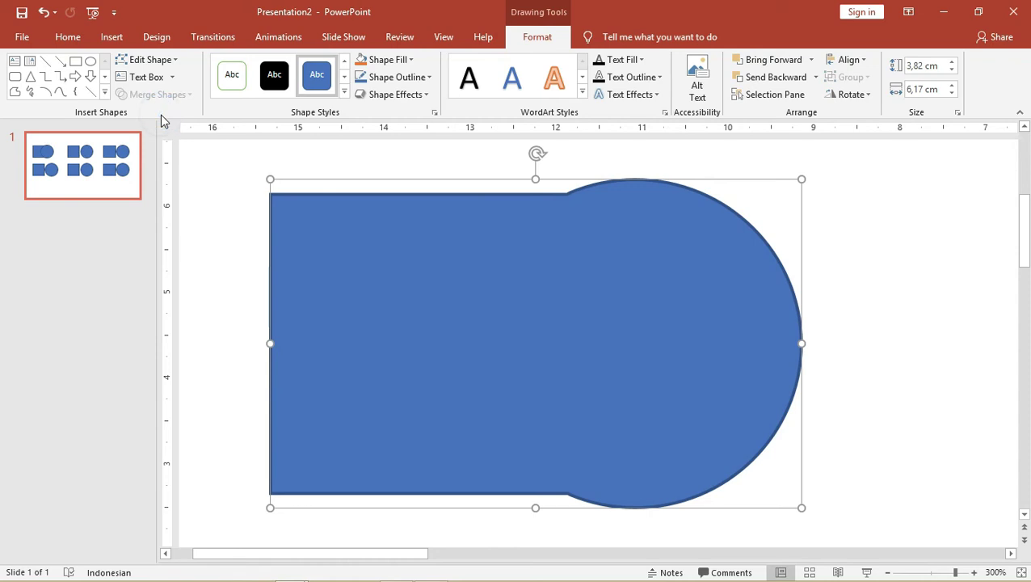
- Drag the bottom-left circle over its square so they overlap, and select both
scroll(324, 198, down, 5)
scroll(324, 198, down, 10)
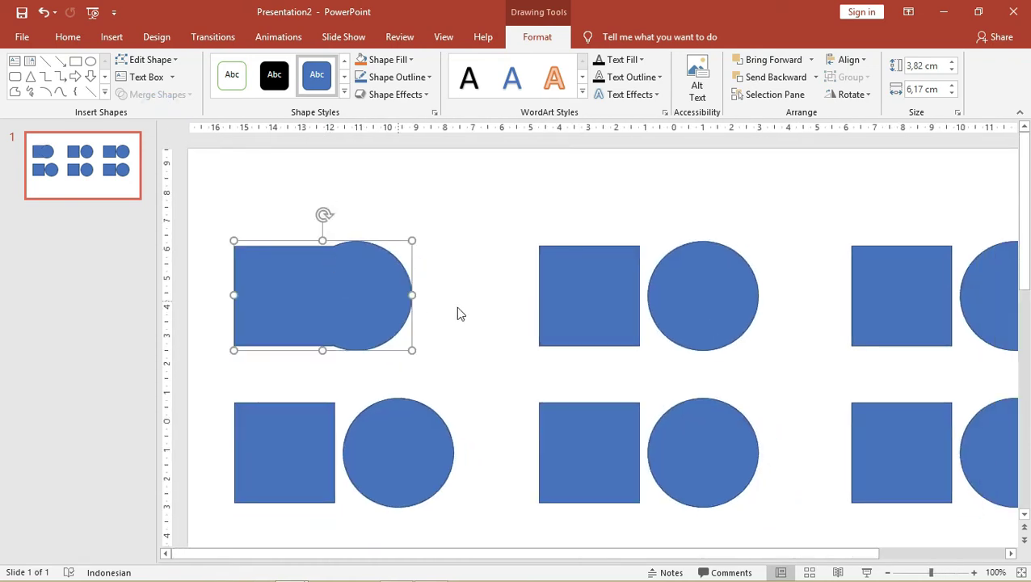
click(408, 449)
shift+click(299, 437)
scroll(288, 432, up, 2)
scroll(287, 423, up, 8)
scroll(287, 424, up, 5)
scroll(297, 421, down, 10)
click(977, 217)
drag(812, 294, 695, 284)
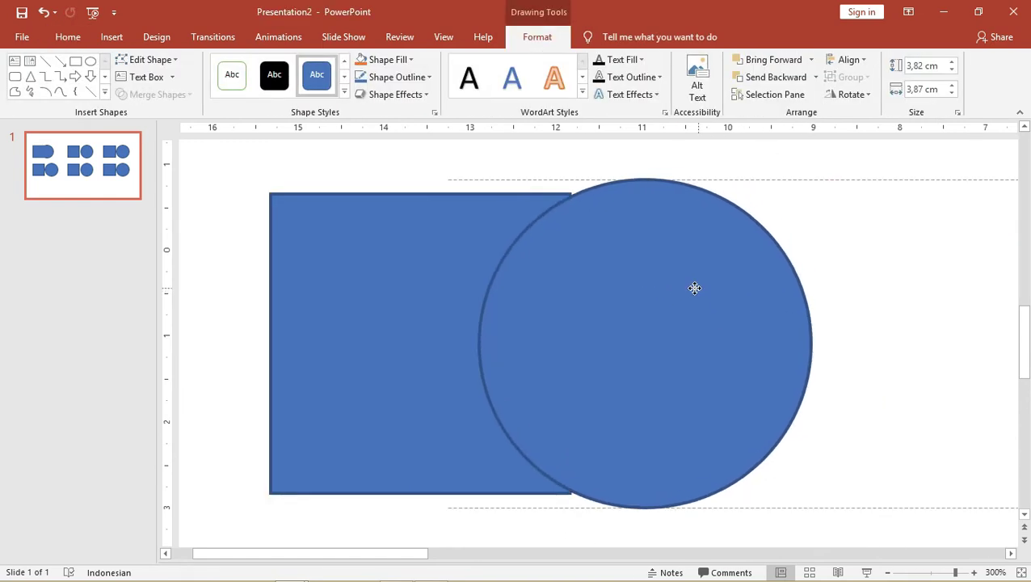
shift+click(419, 260)
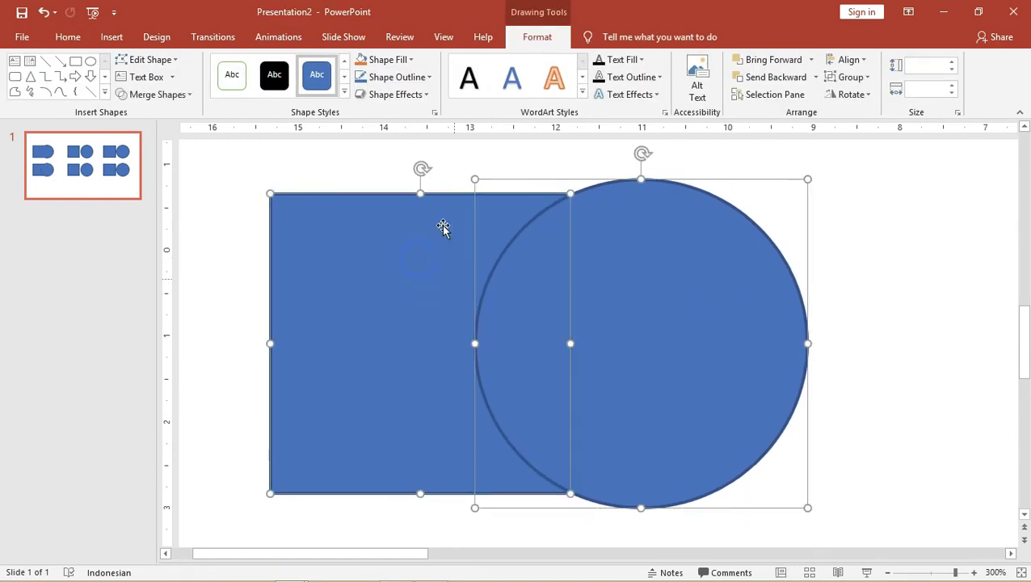
drag(412, 283, 382, 289)
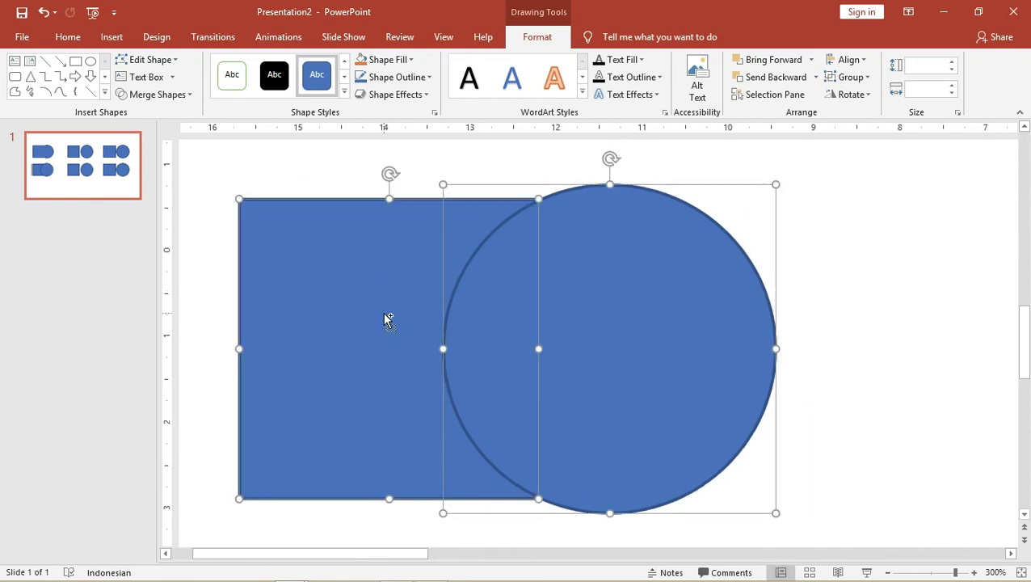
key(ctrl+z)
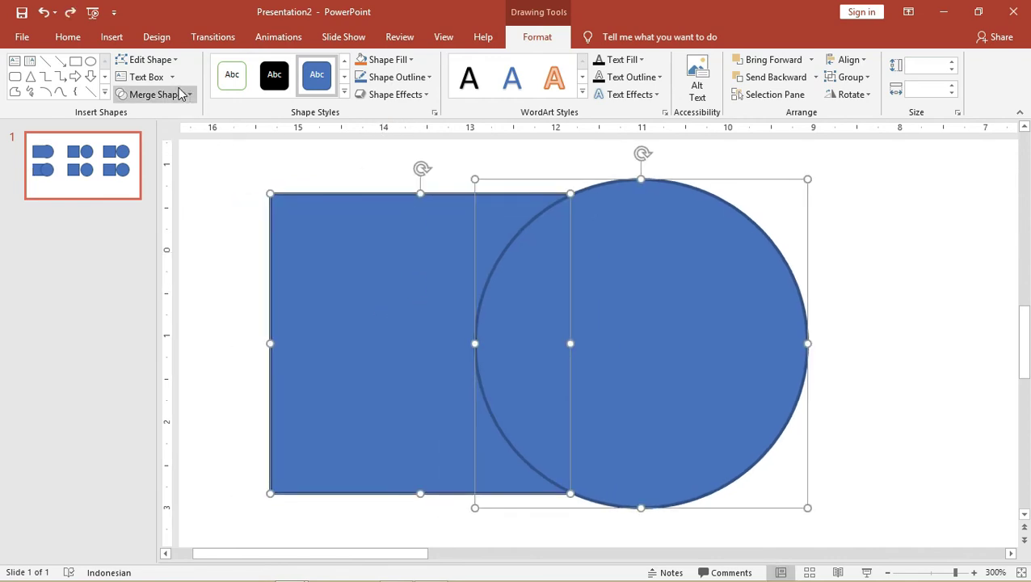
- Combine the pair into one 3,82 × 6,24 cm shape with the overlap cut out
click(177, 94)
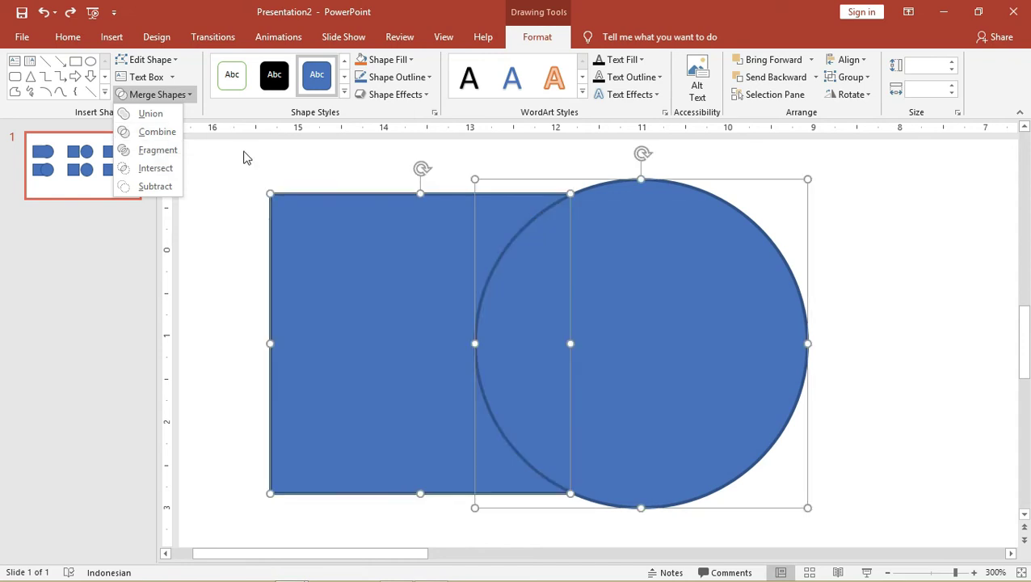
click(156, 131)
click(862, 220)
drag(650, 255, 710, 260)
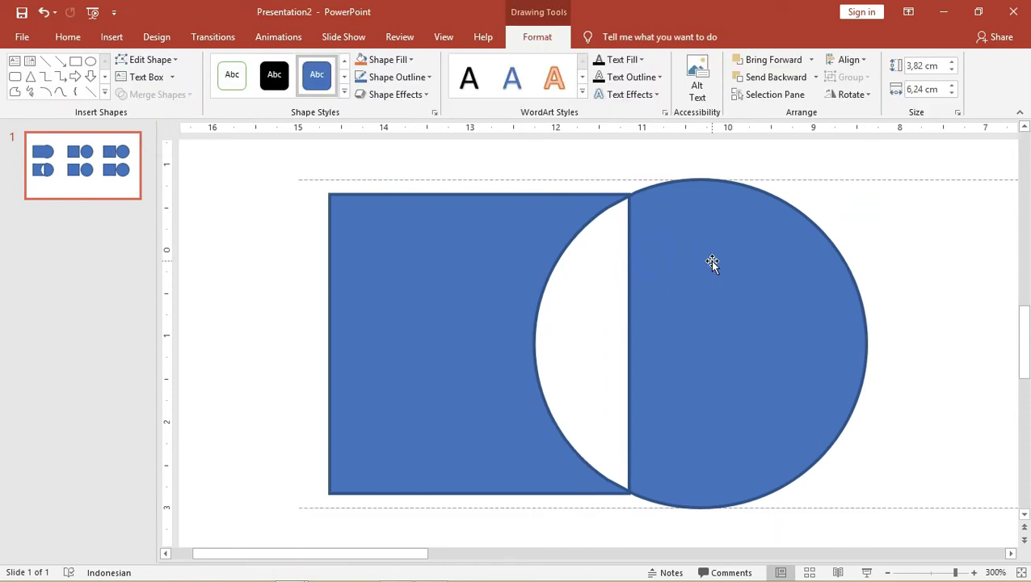
key(ctrl+z)
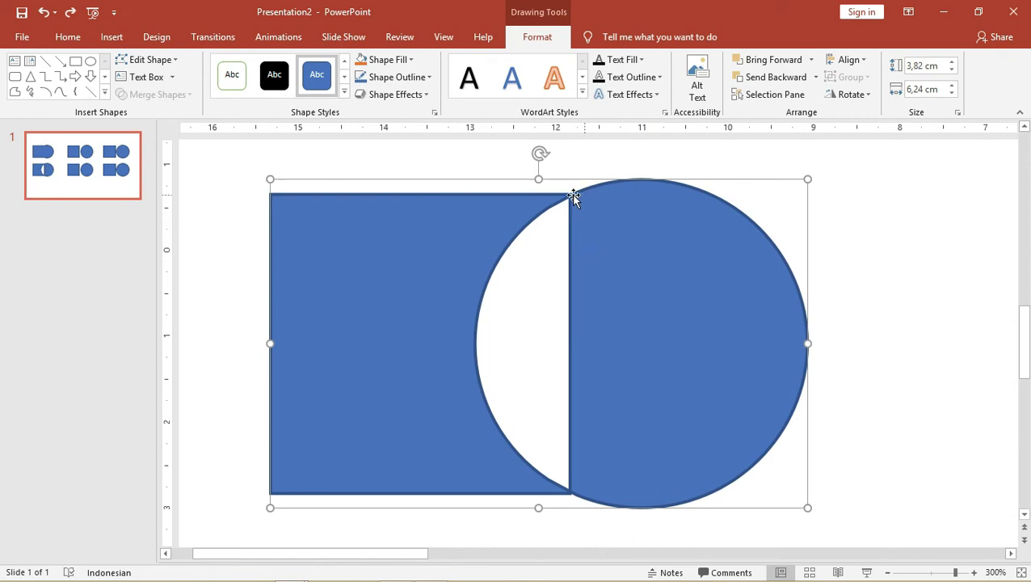
click(537, 305)
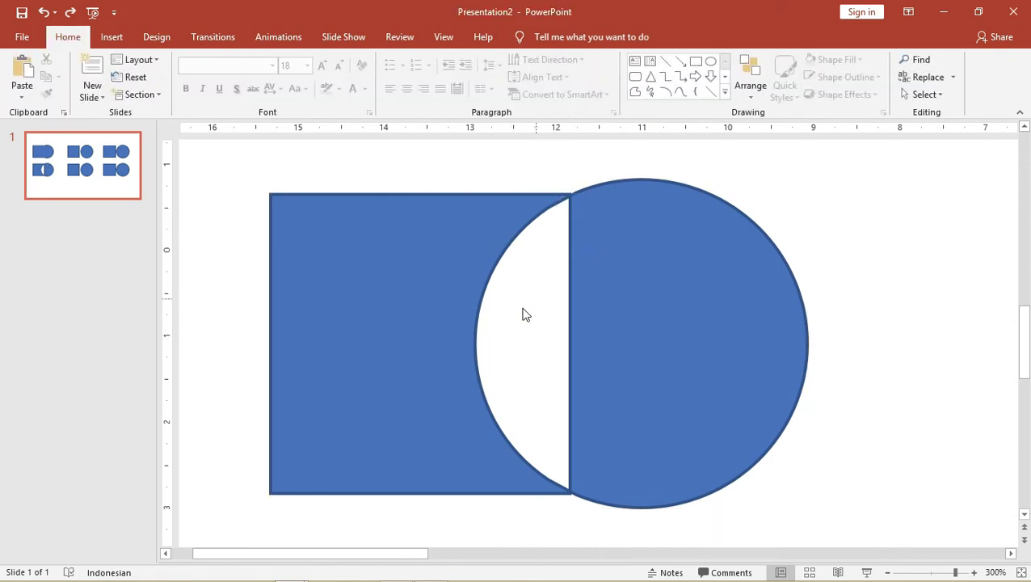
click(112, 36)
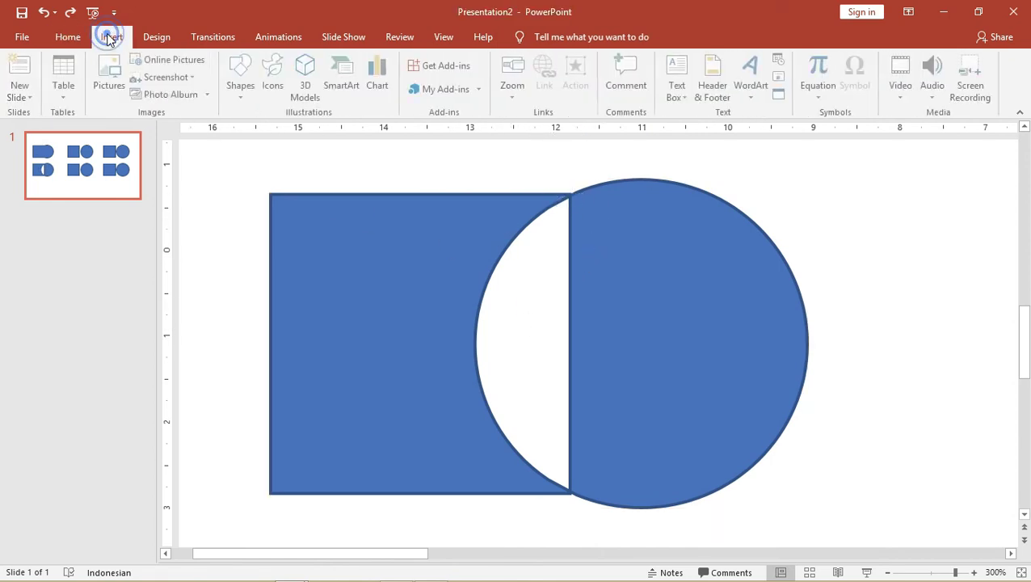
click(242, 85)
- Draw a rectangle over the hole, fill it black, and send it behind the combined shape
click(299, 129)
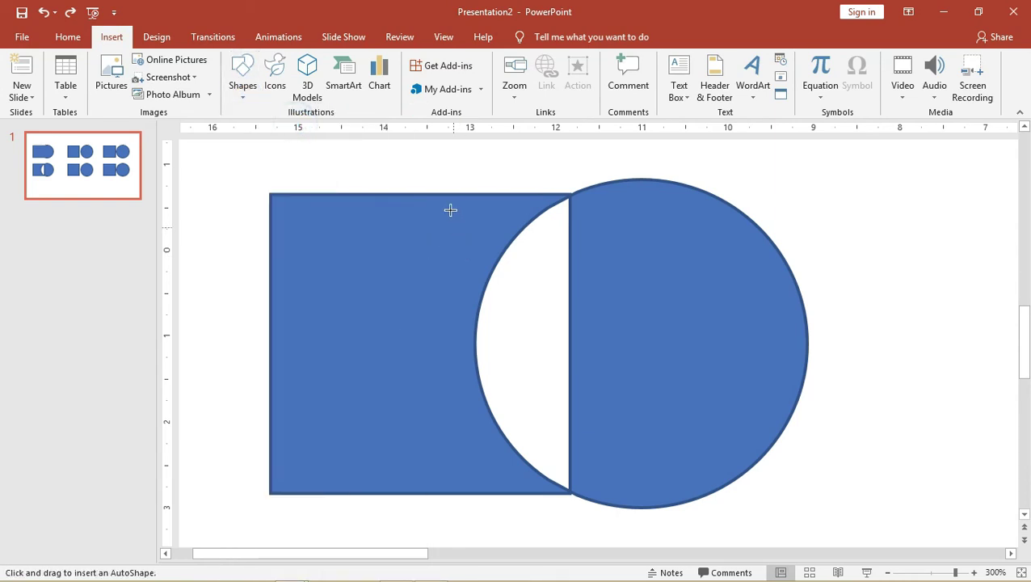
drag(443, 194, 718, 493)
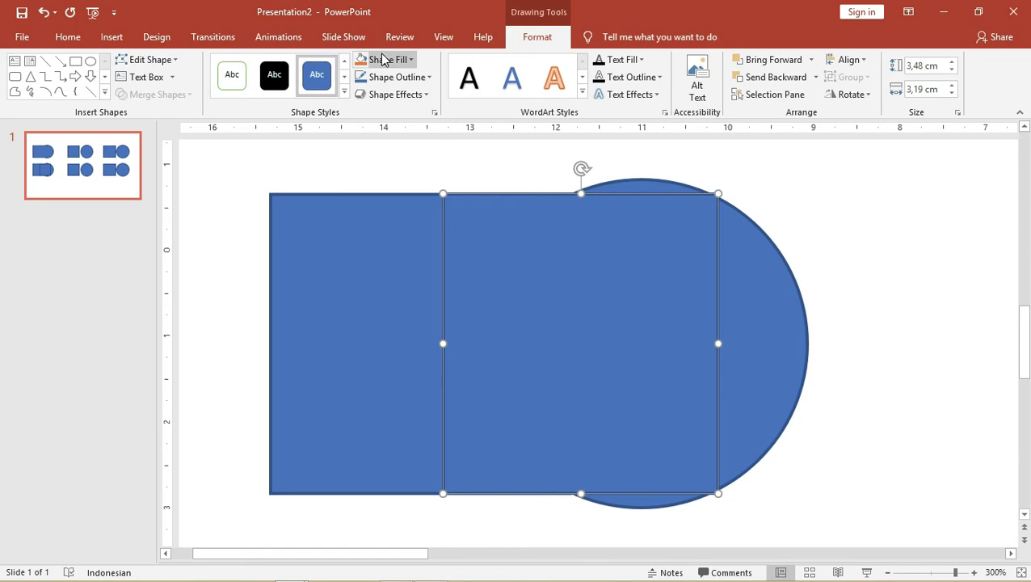
click(383, 61)
click(378, 97)
right_click(541, 257)
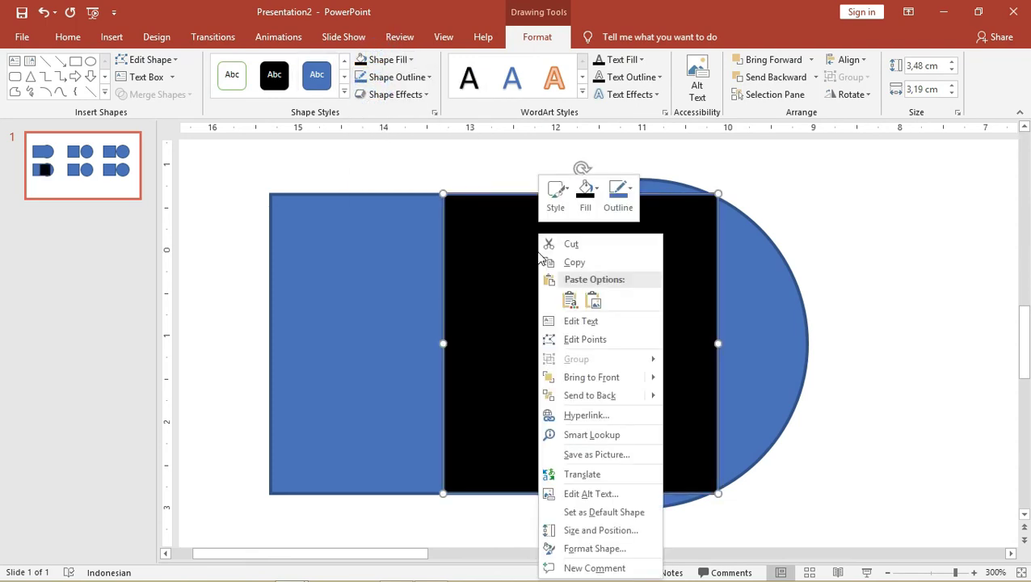
click(622, 395)
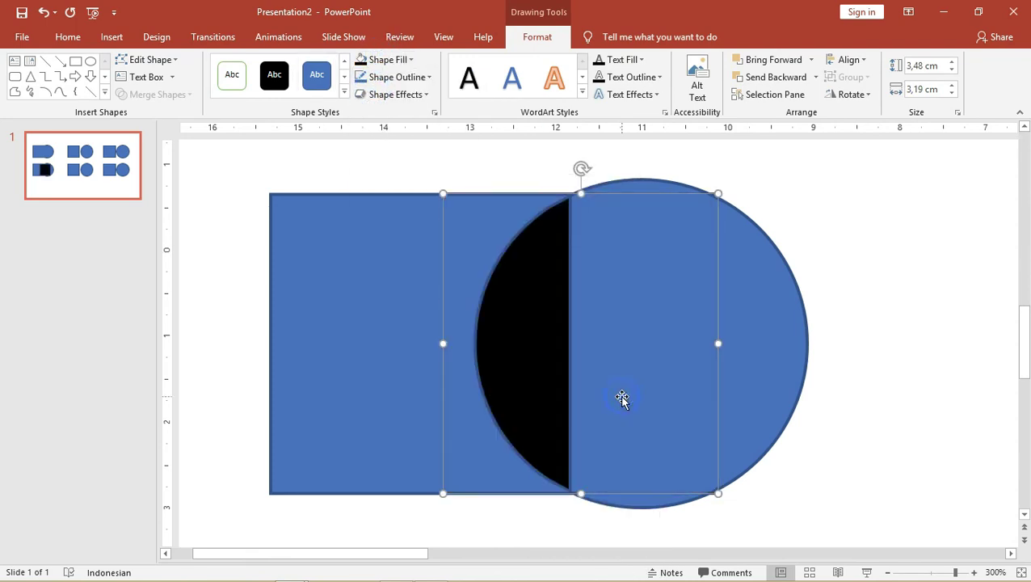
click(851, 213)
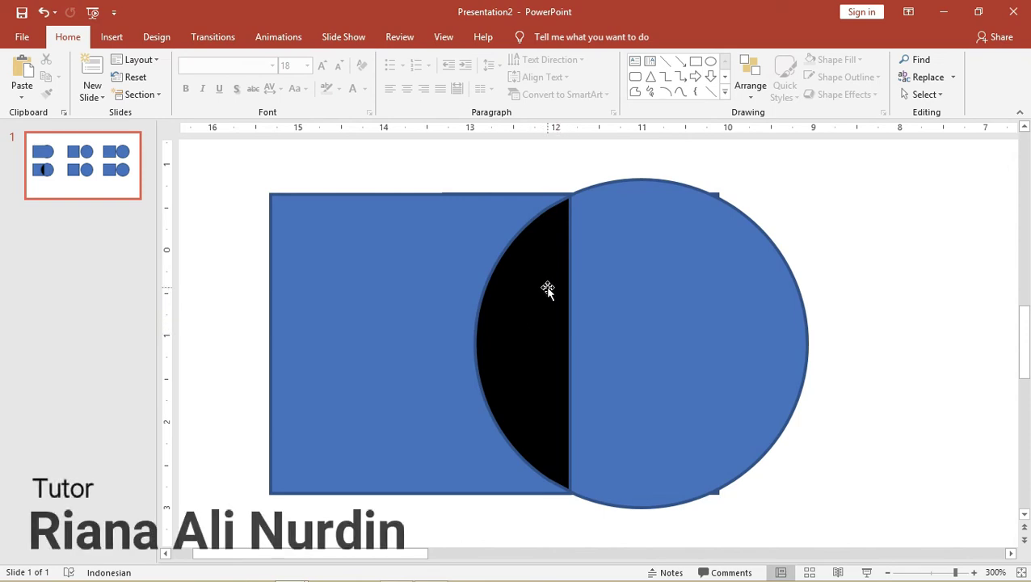
- Slide the top-middle circle left onto its square and select both shapes
scroll(537, 298, down, 10)
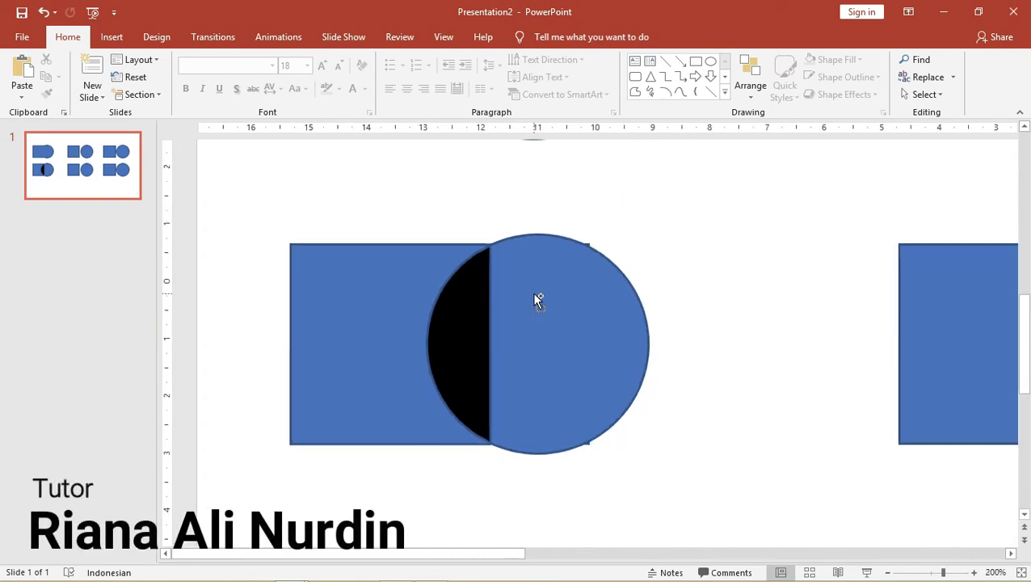
scroll(537, 298, down, 3)
scroll(447, 293, down, 3)
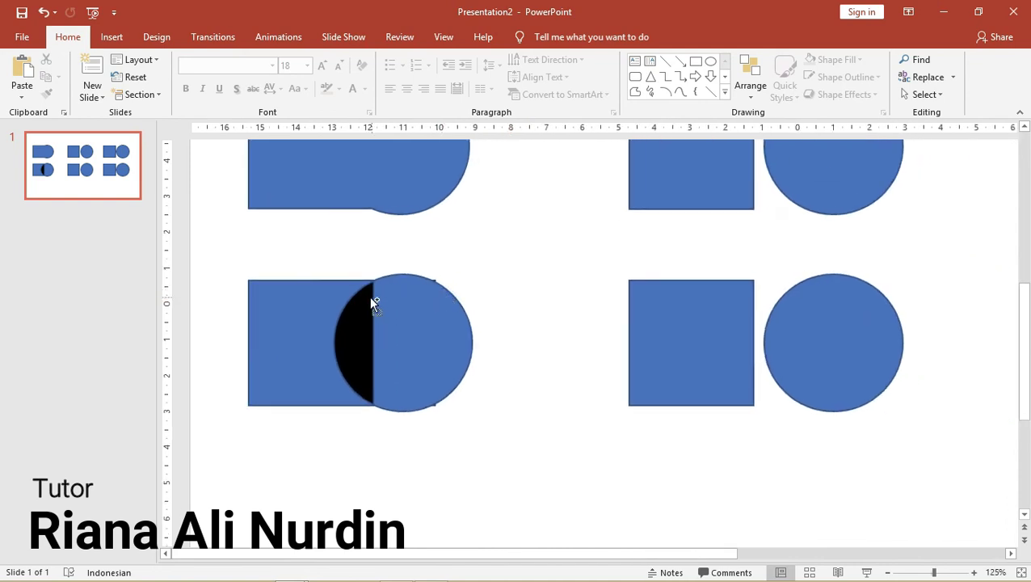
scroll(372, 295, down, 3)
scroll(373, 295, down, 2)
click(539, 246)
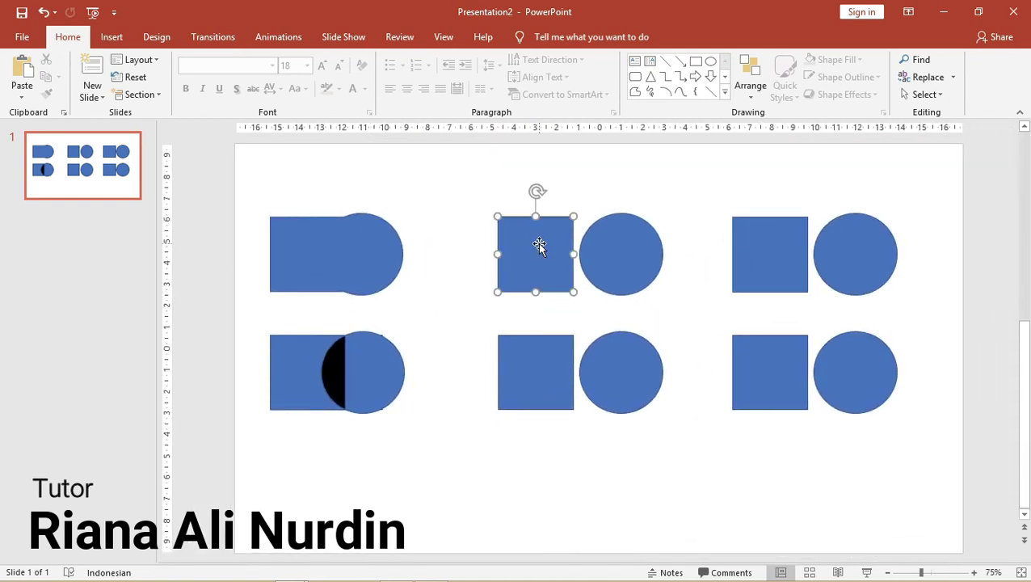
shift+click(626, 253)
scroll(589, 239, up, 10)
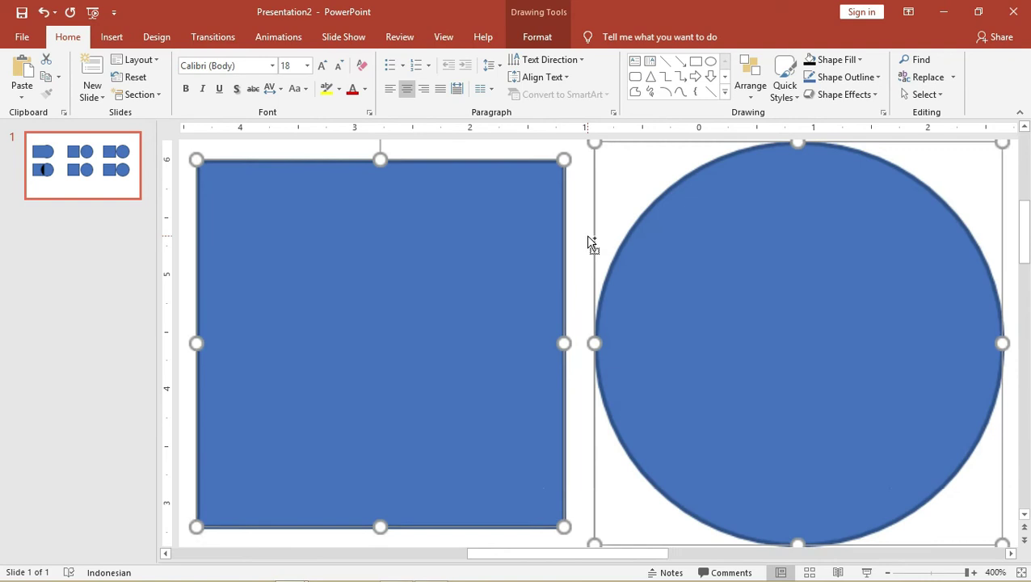
scroll(588, 240, down, 1)
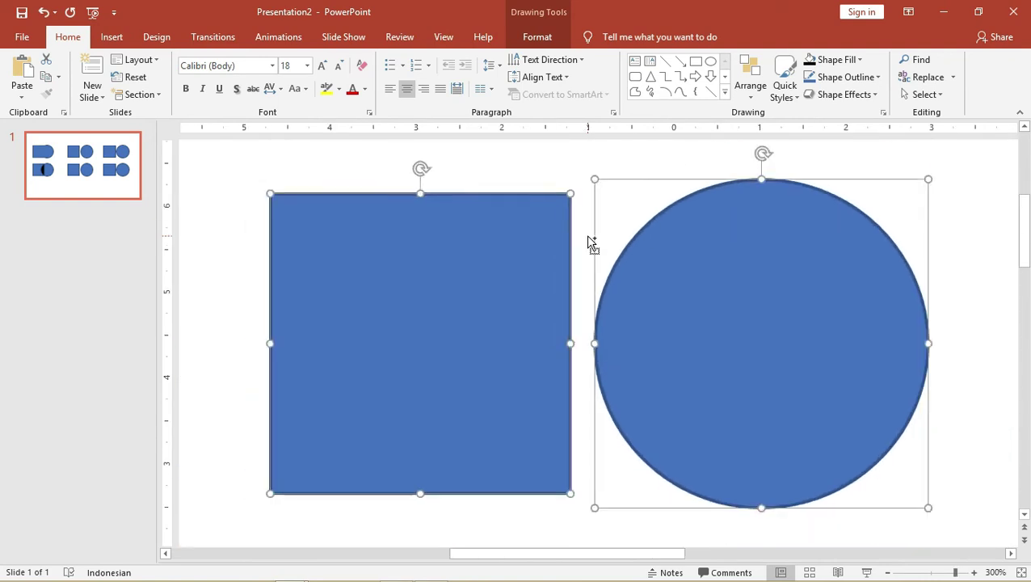
click(540, 37)
click(967, 196)
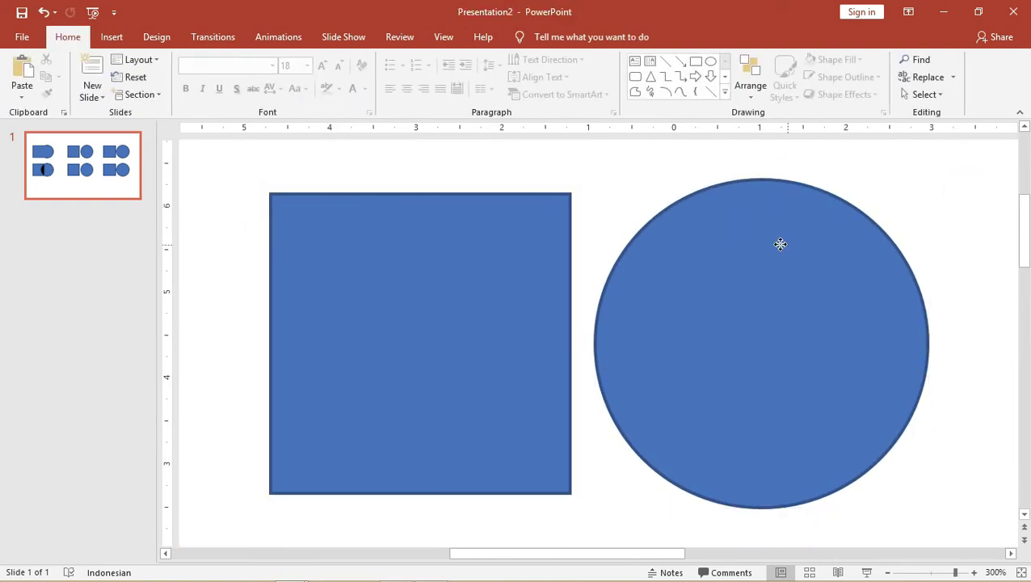
drag(779, 243, 582, 235)
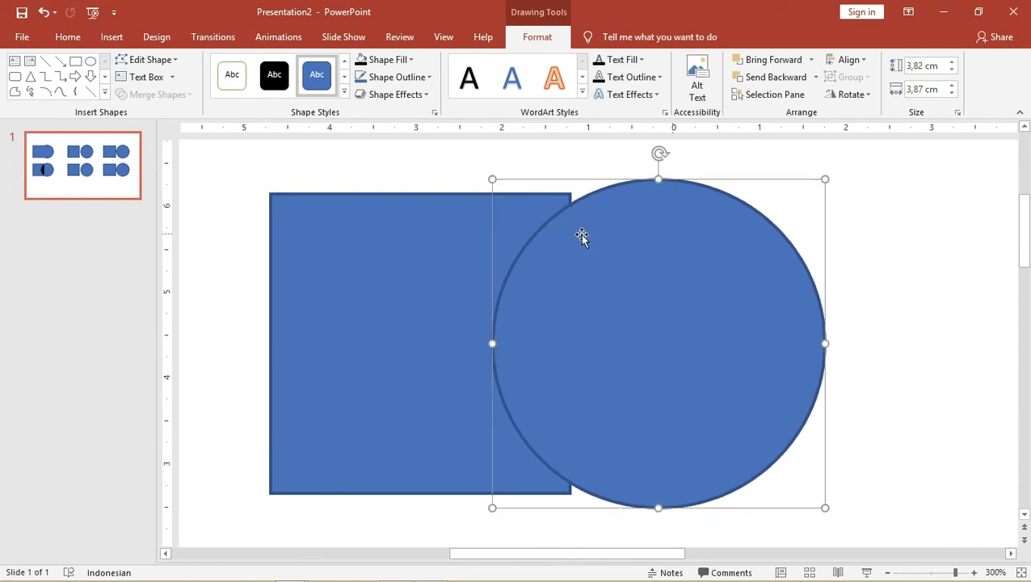
shift+click(444, 218)
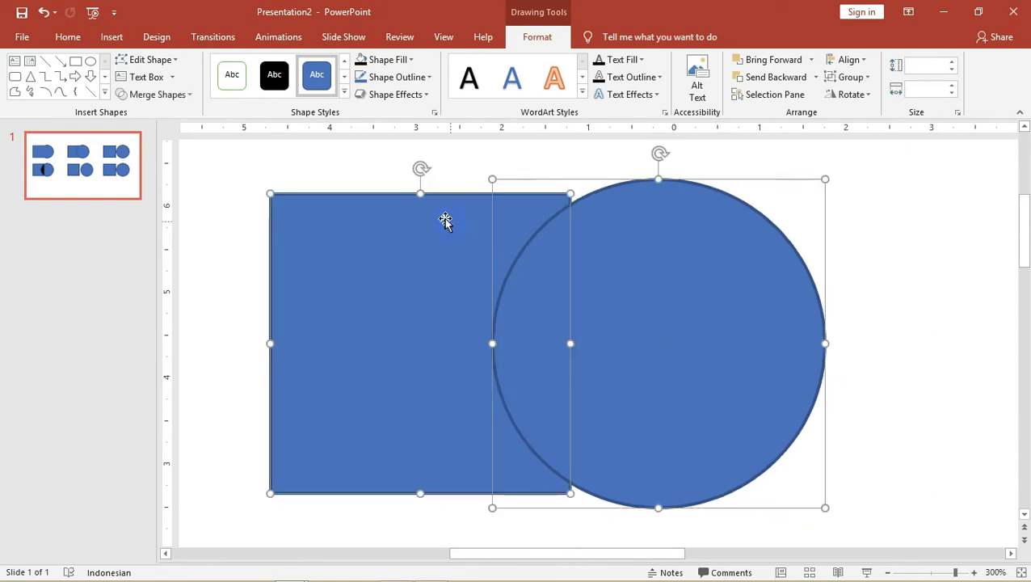
- Fragment the overlapping square and circle into separate pieces
click(179, 96)
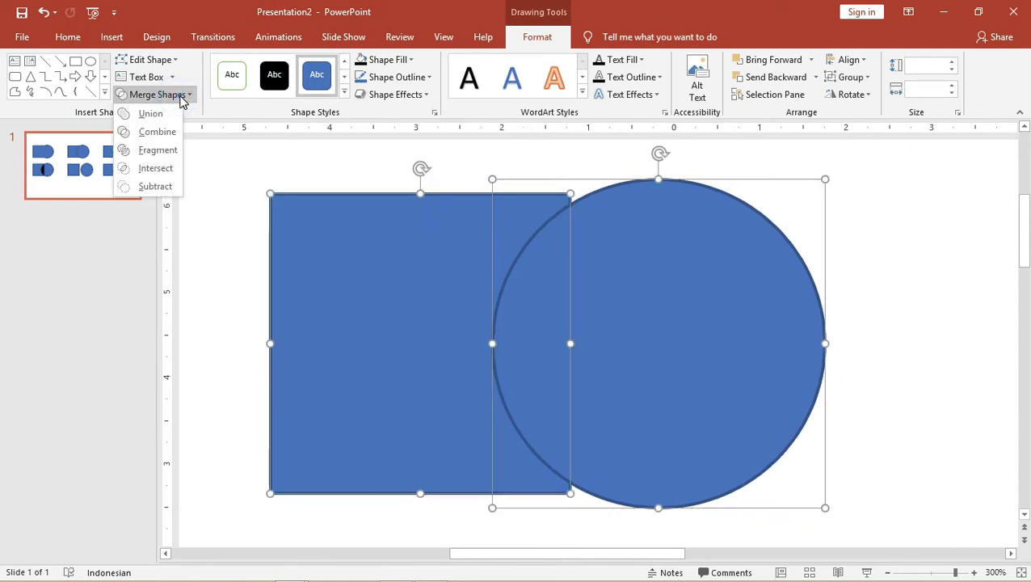
click(173, 150)
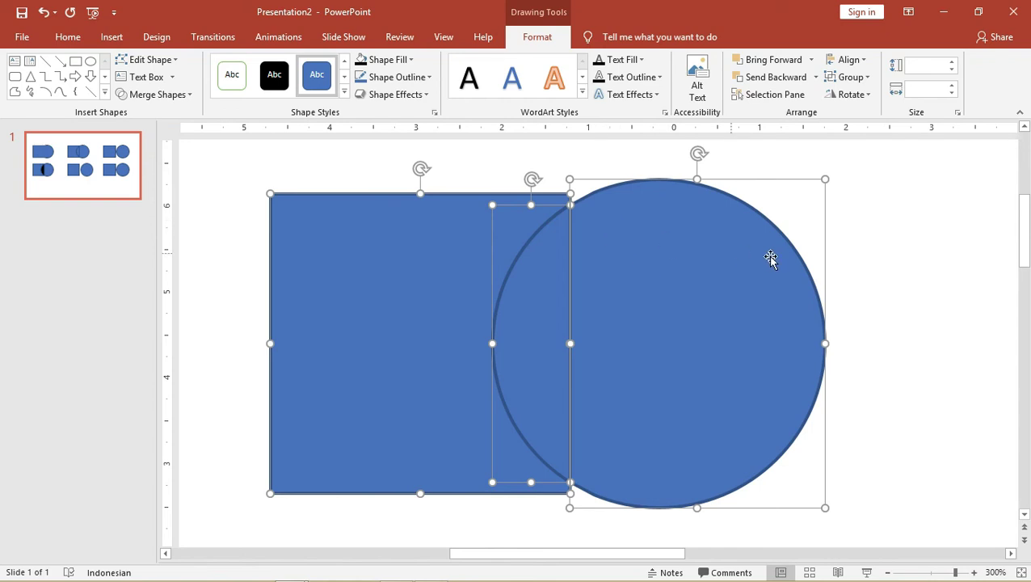
click(871, 235)
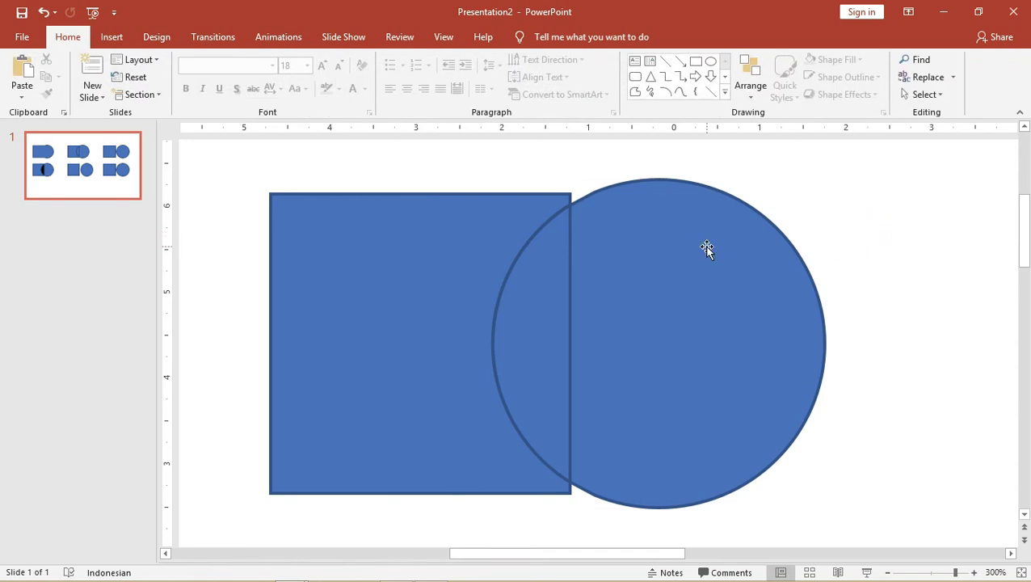
- Move the circle piece right and the notched square left, then select the lens-shaped middle piece
click(672, 242)
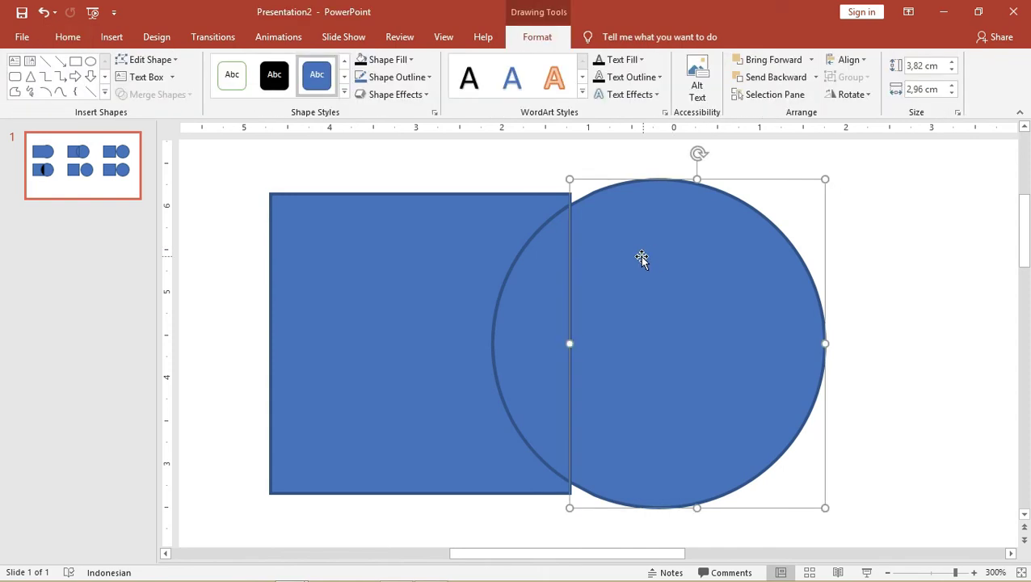
drag(644, 258, 707, 261)
drag(441, 259, 404, 259)
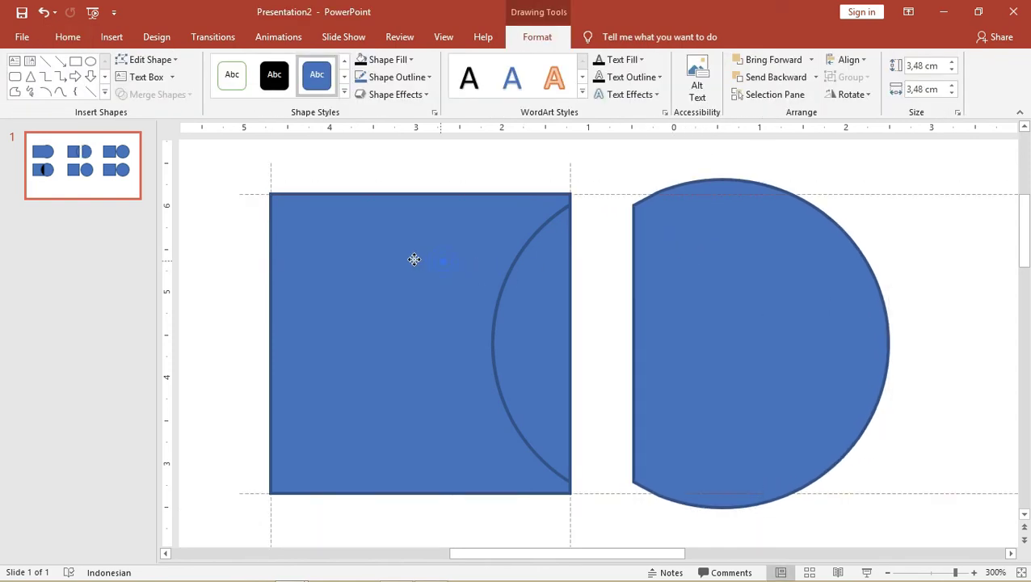
click(549, 297)
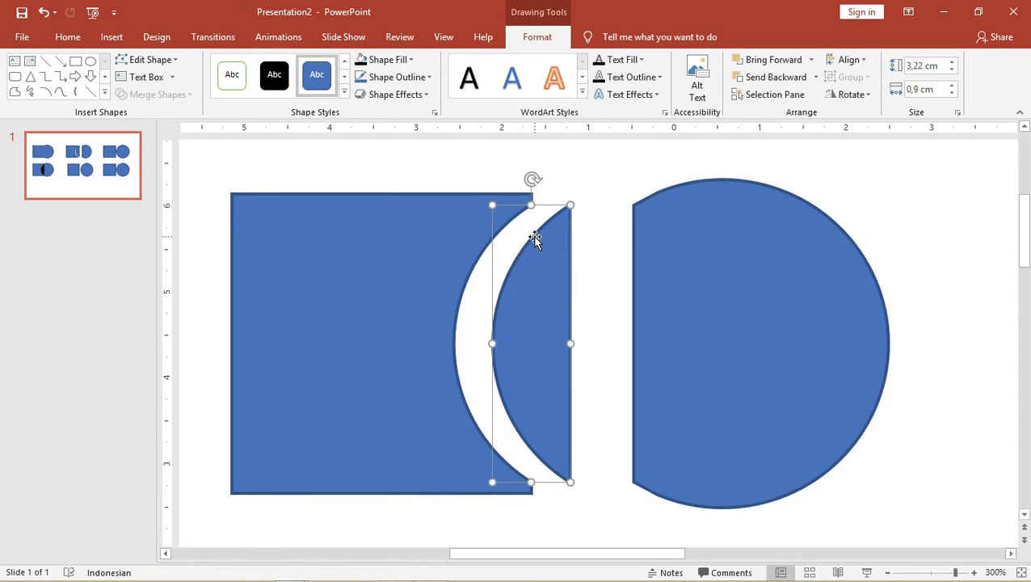
ctrl+scroll(518, 241, down, 10)
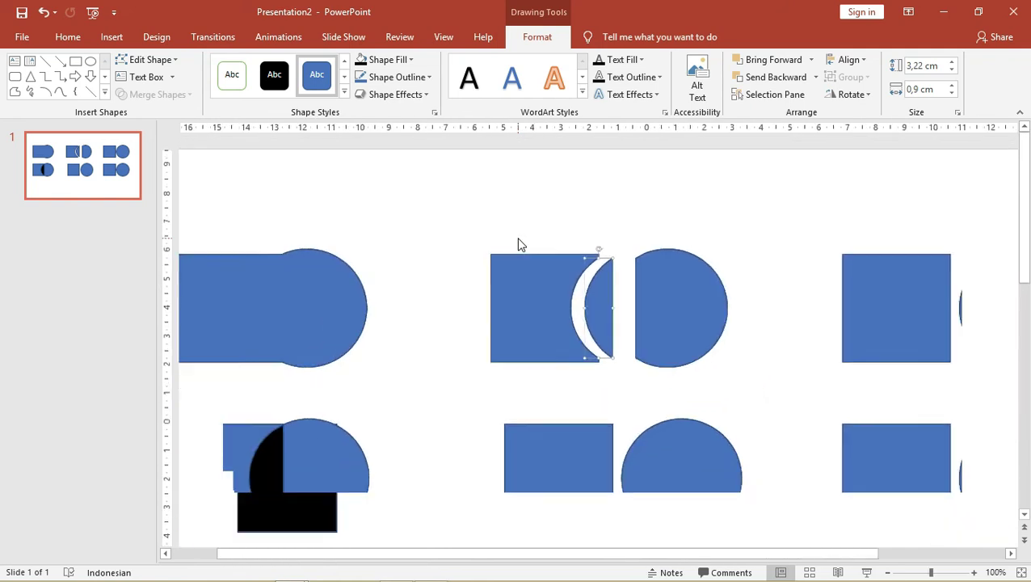
- Overlap the bottom-middle circle with its square and intersect them into a 3,48 × 1,19 cm segment
drag(610, 349, 592, 350)
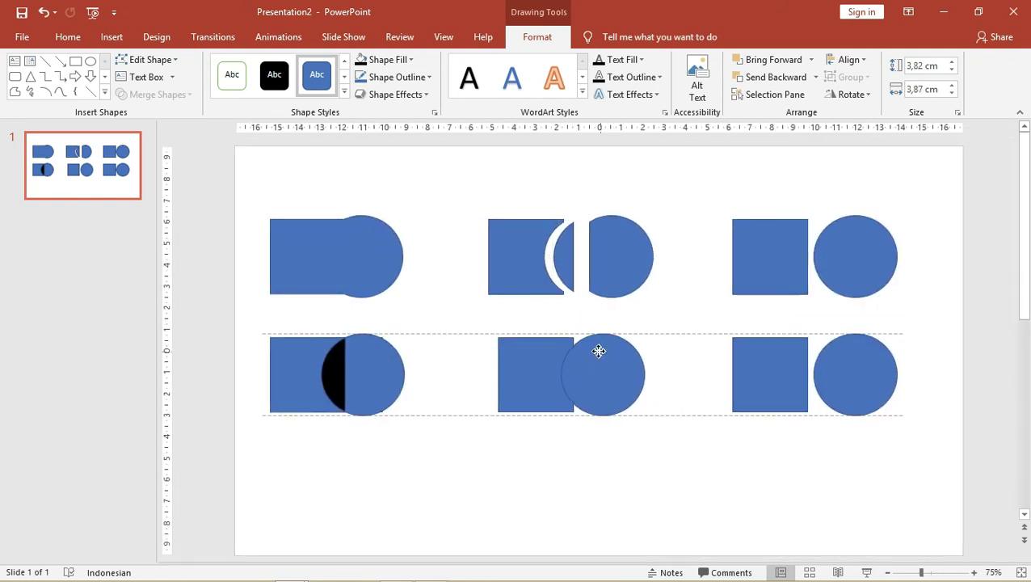
shift+click(539, 347)
click(633, 299)
drag(619, 353, 601, 353)
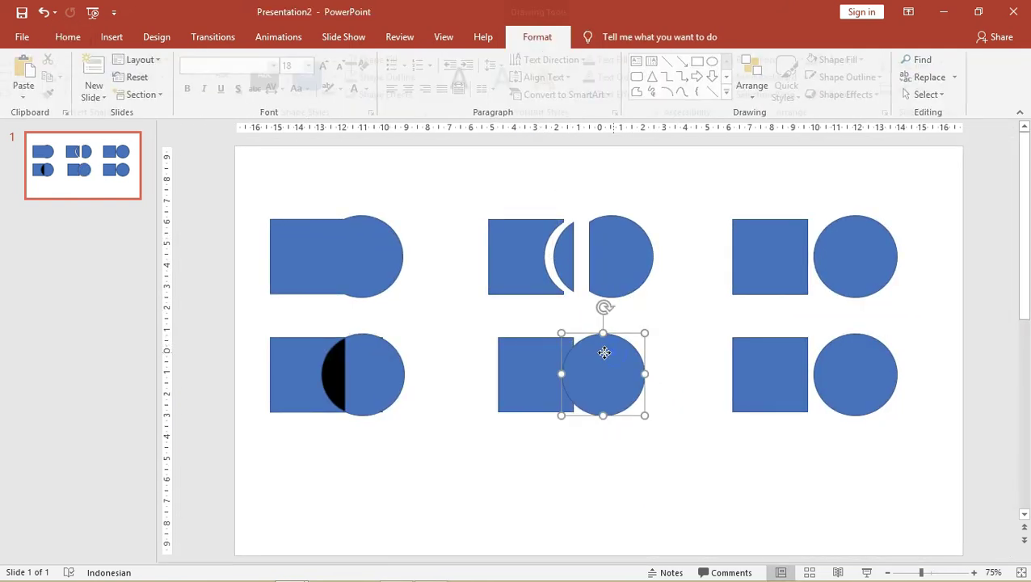
shift+click(525, 349)
ctrl+scroll(533, 345, up, 10)
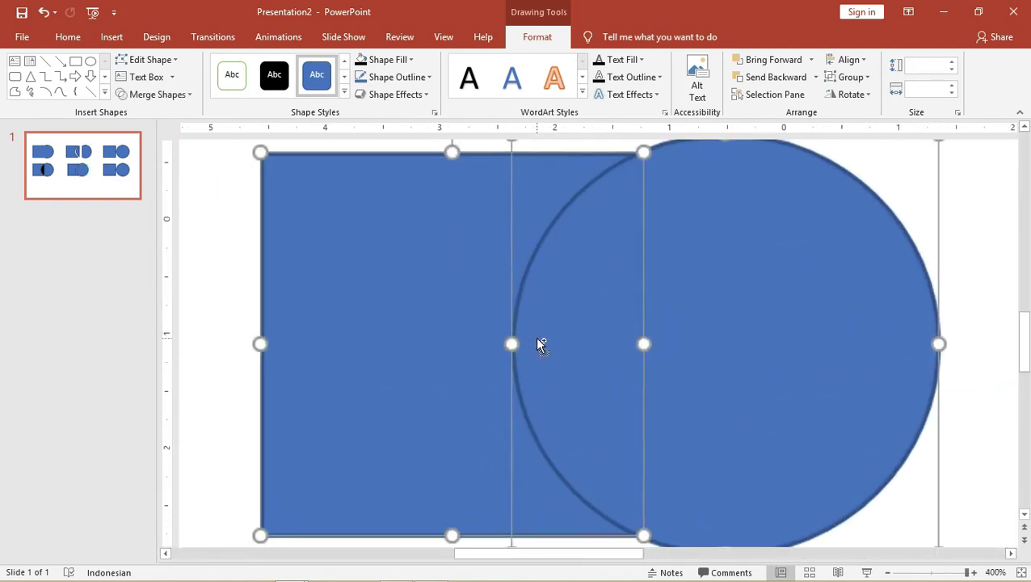
click(178, 95)
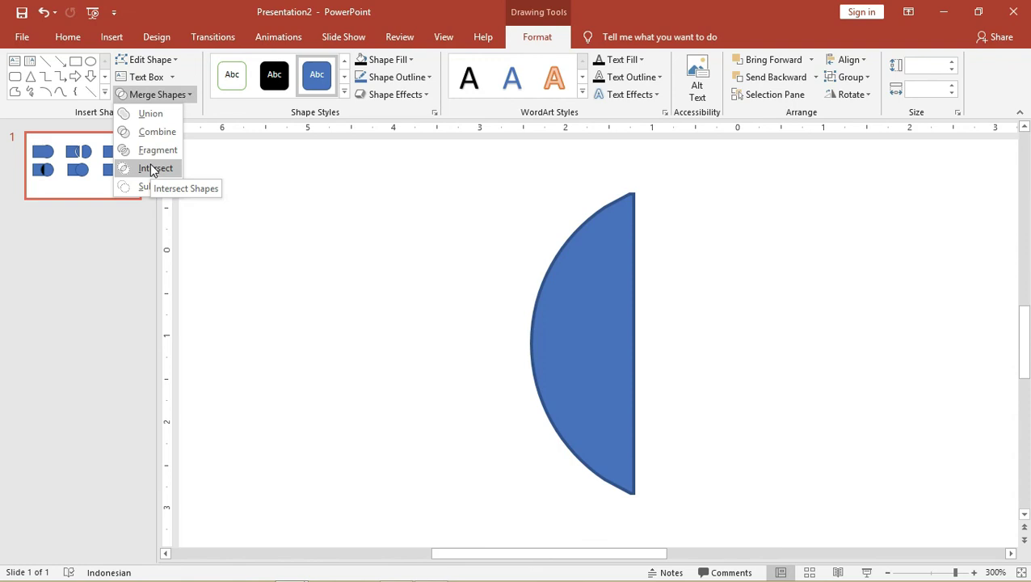
click(152, 169)
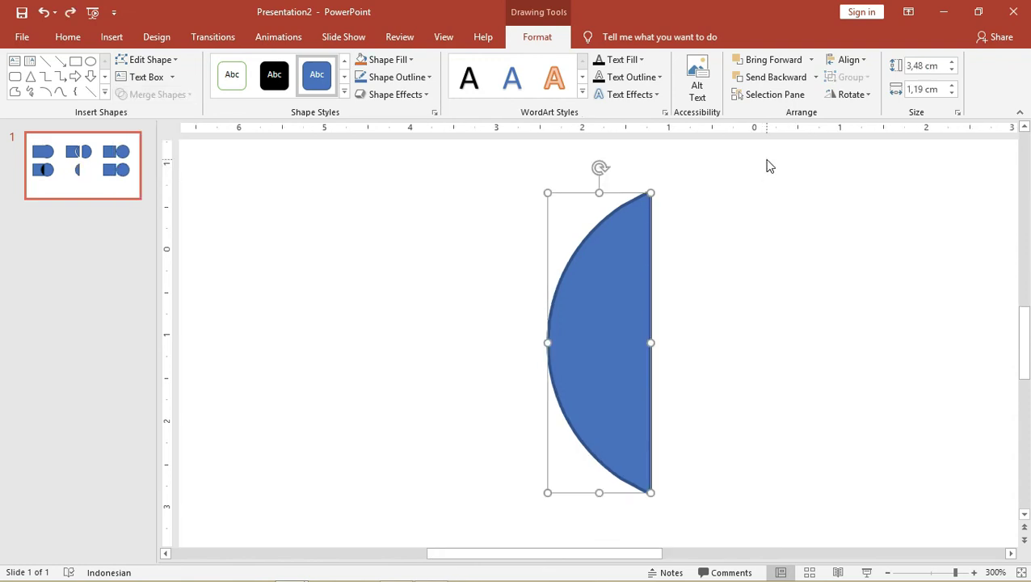
- Drag the top-right circle left so it overlaps its square
click(773, 218)
scroll(670, 239, down, 5)
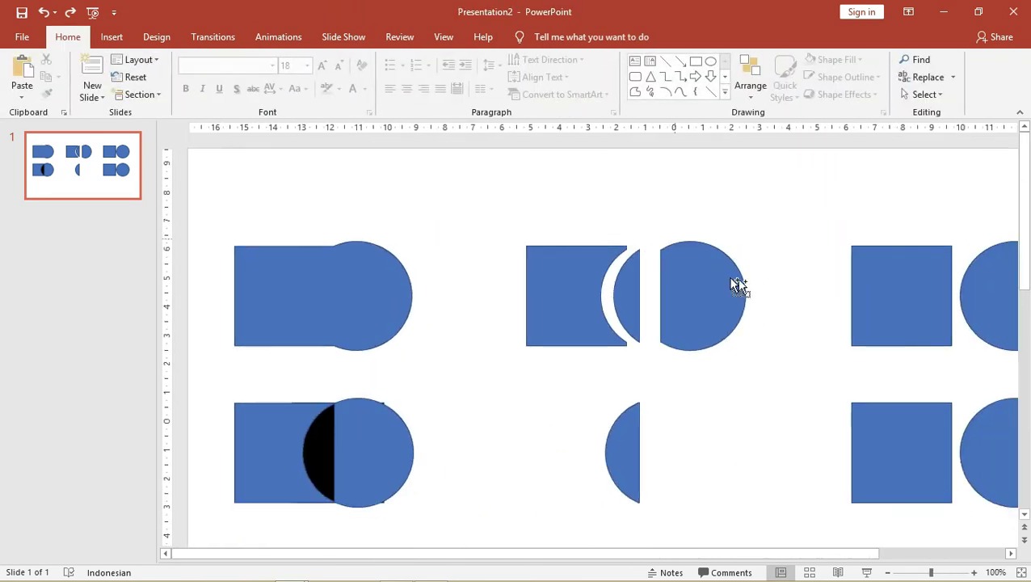
click(900, 279)
shift+click(985, 296)
scroll(865, 283, up, 5)
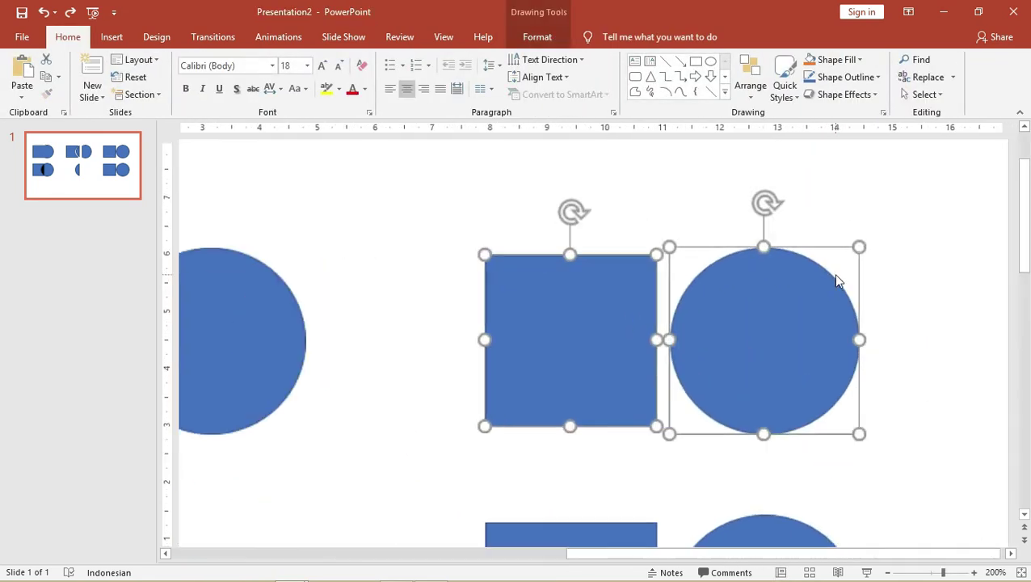
scroll(836, 279, up, 5)
click(969, 255)
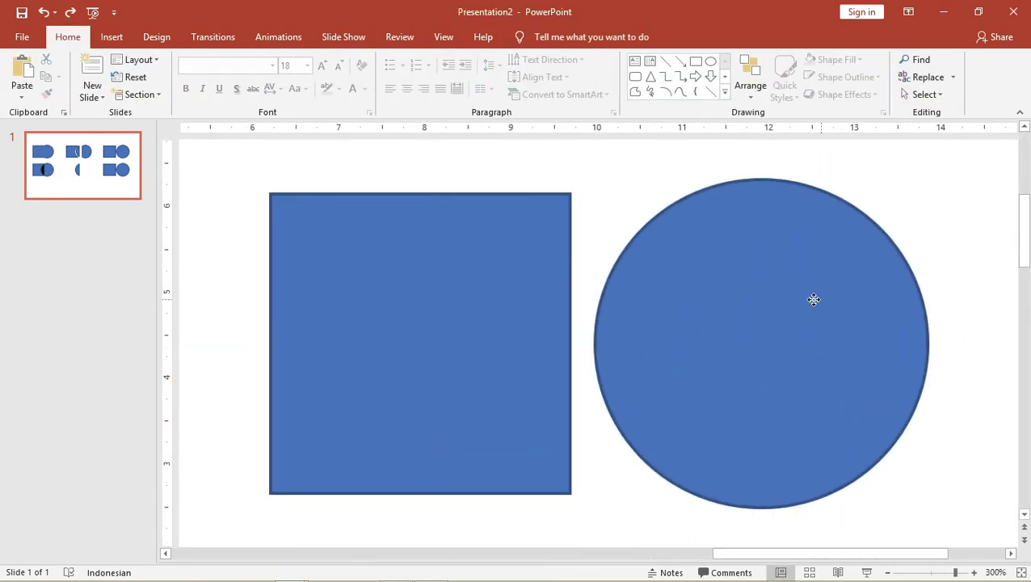
drag(814, 300, 682, 295)
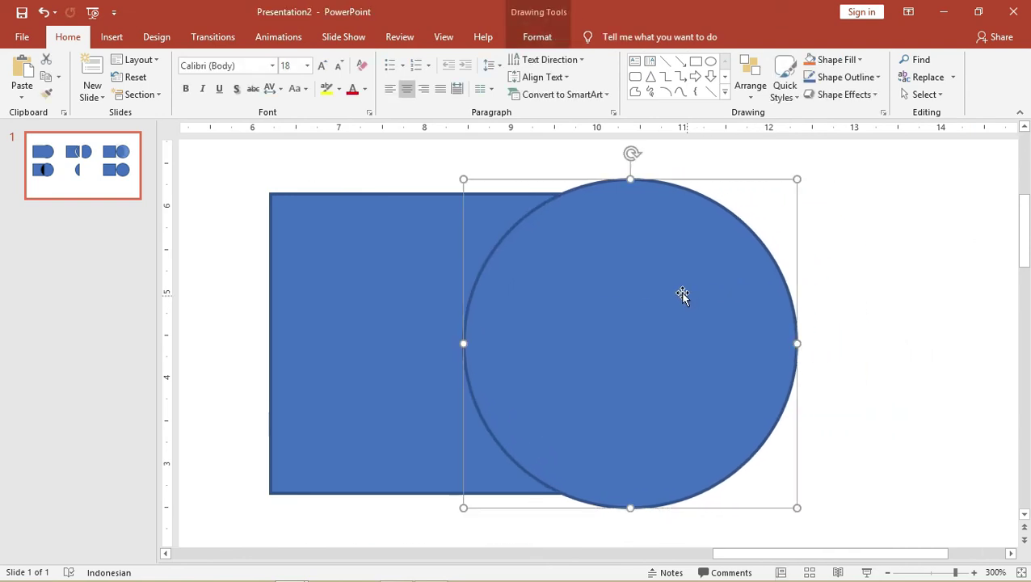
click(900, 260)
click(681, 287)
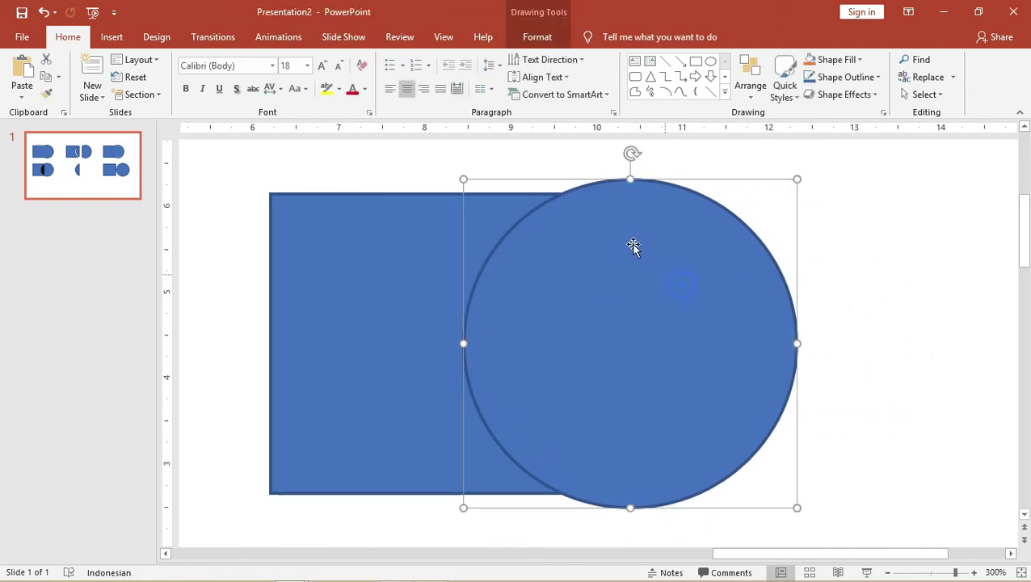
- Fill the circle orange and select it together with the blue square
click(524, 35)
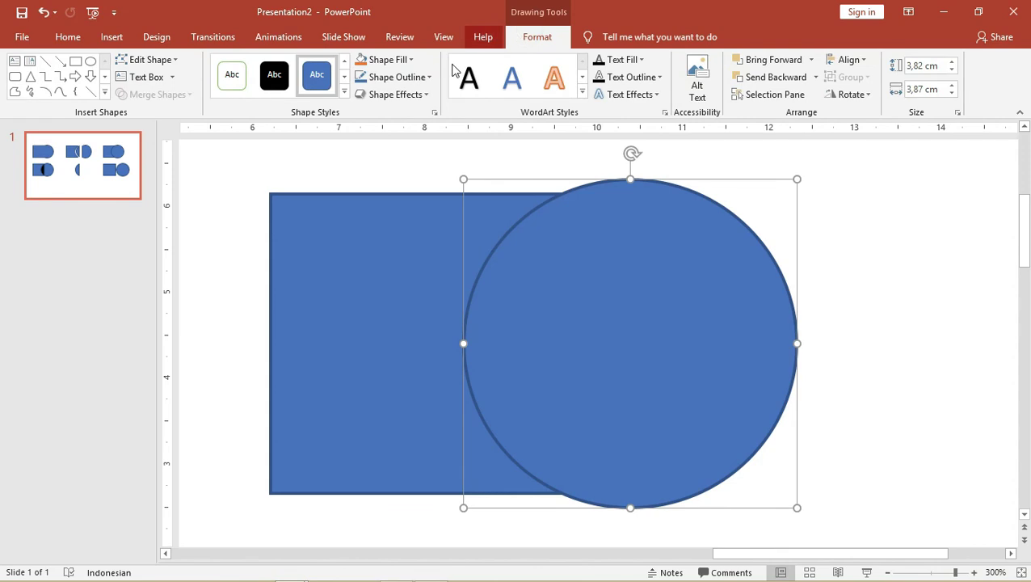
click(387, 63)
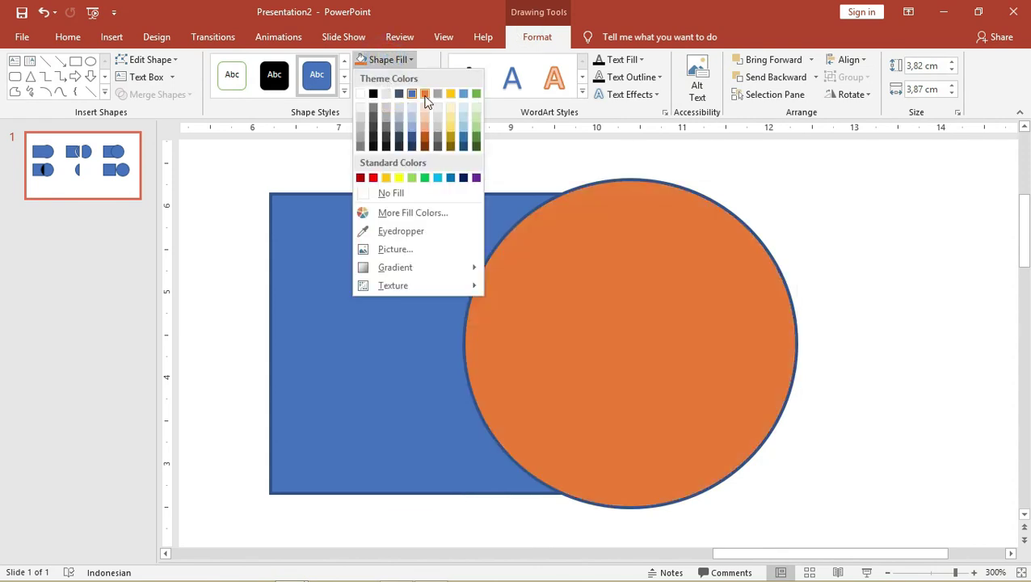
click(425, 96)
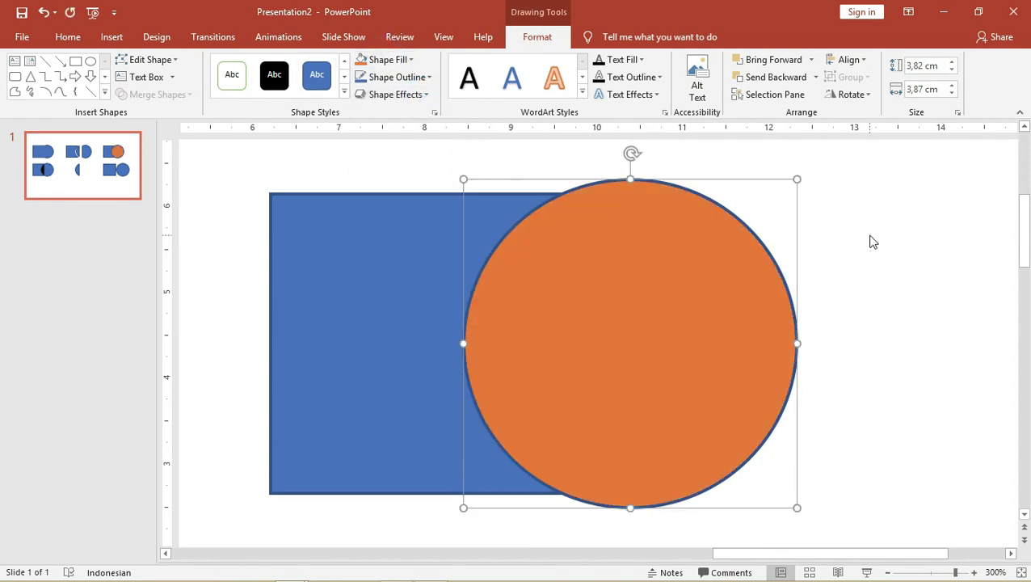
shift+click(365, 242)
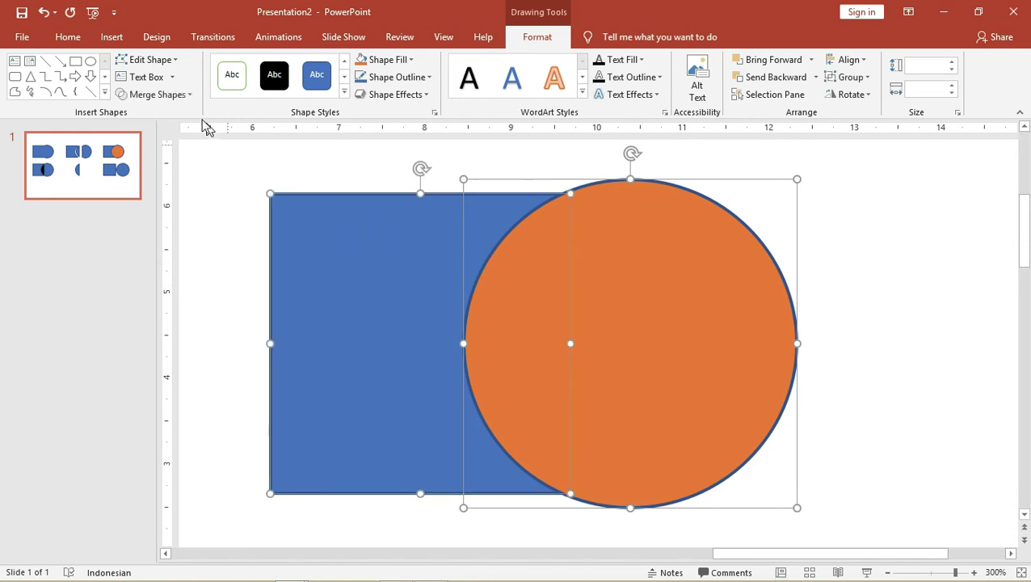
- Subtract the square from the orange circle, leaving a 3,82 × 2,73 cm D-shaped piece
click(556, 37)
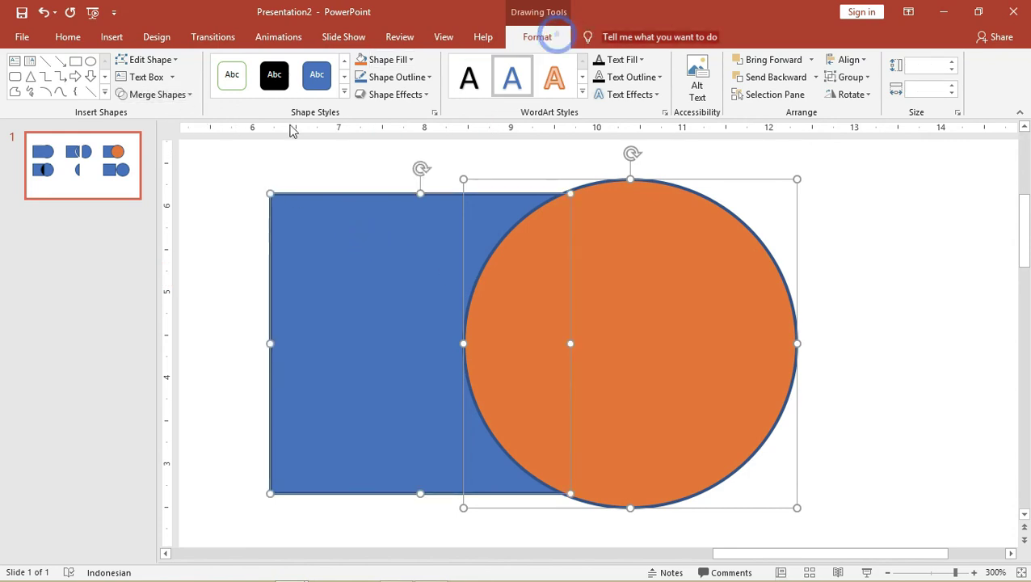
click(162, 95)
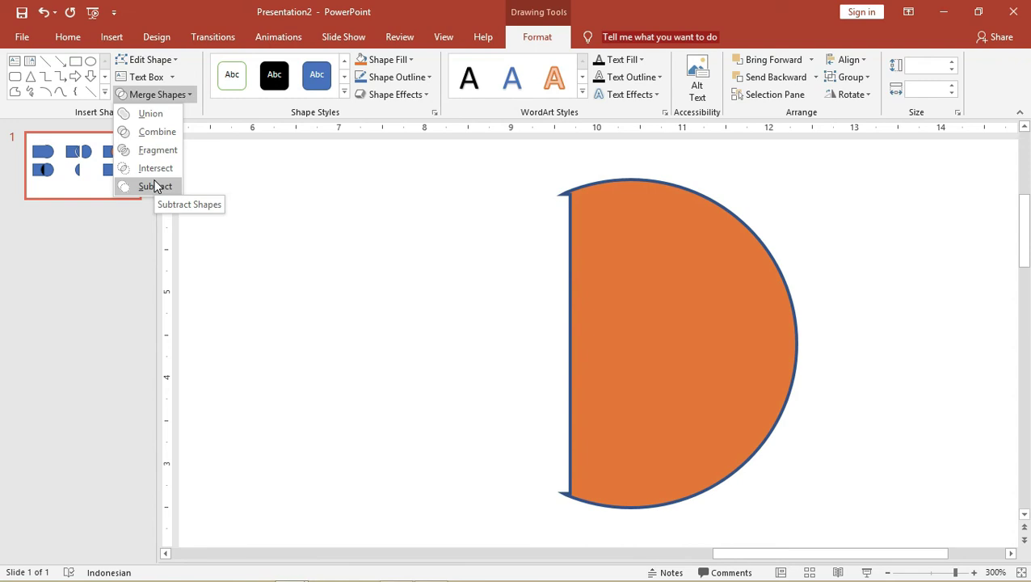
click(155, 186)
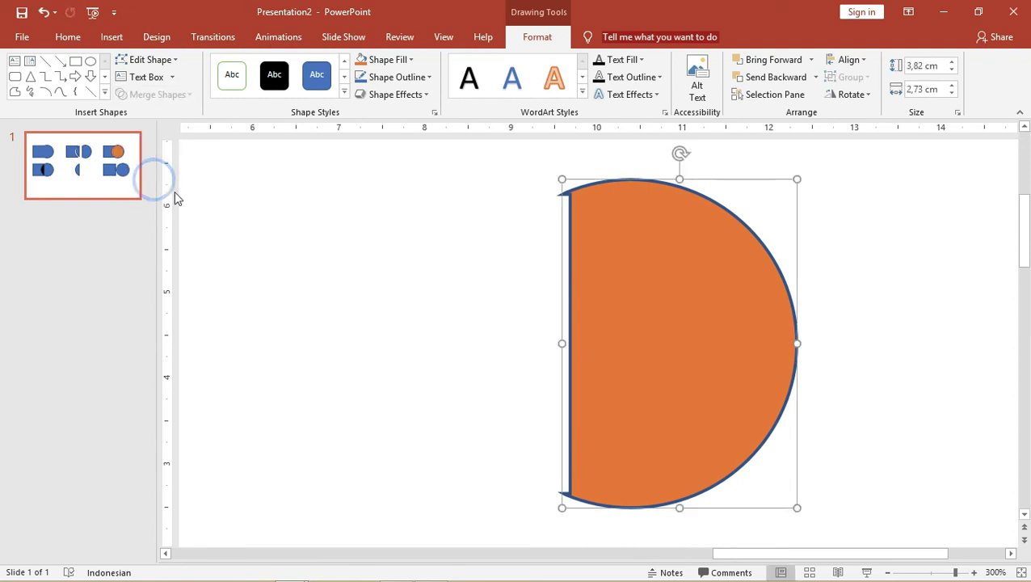
click(871, 184)
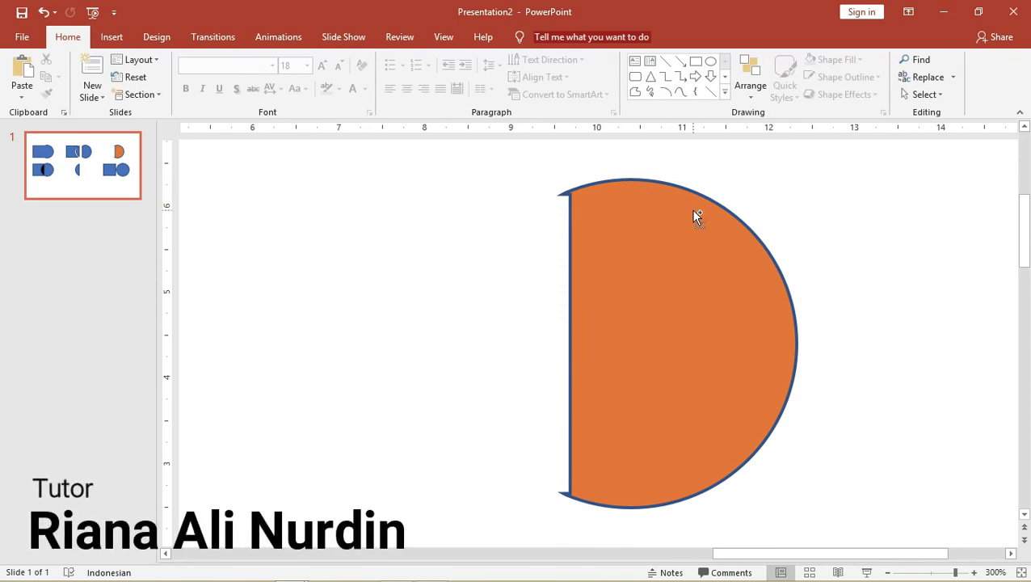
ctrl+scroll(692, 211, down, 5)
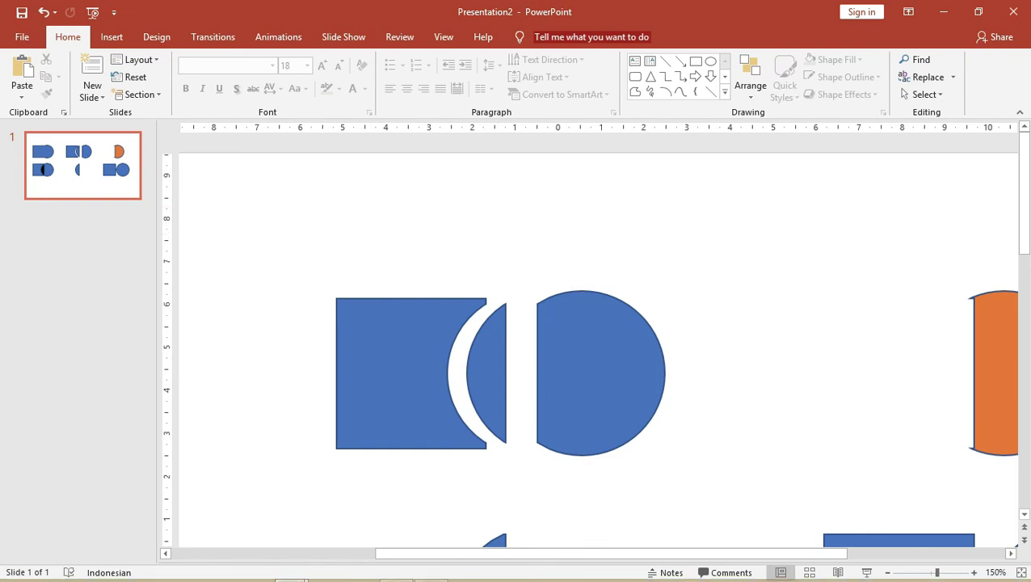
mouse_move(808, 575)
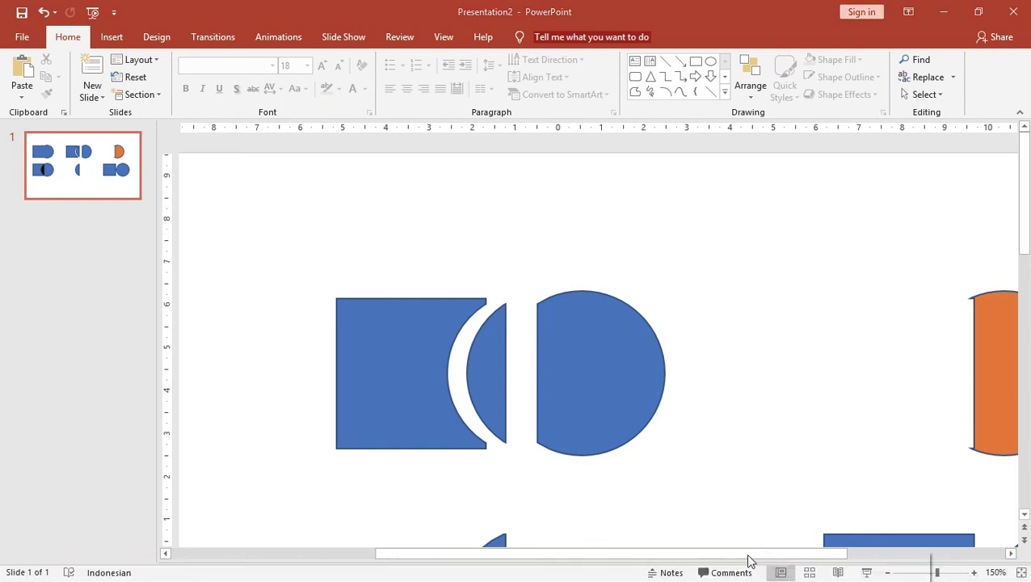